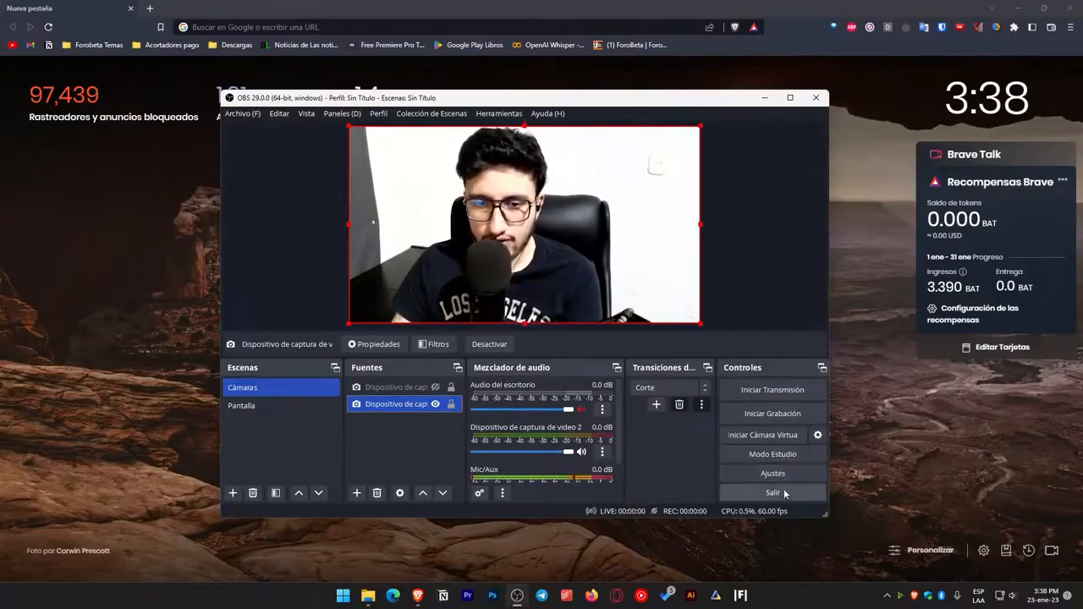
Open the virtual camera settings and review the available output types
{"action": "left_click", "coordinate": [819, 437]}
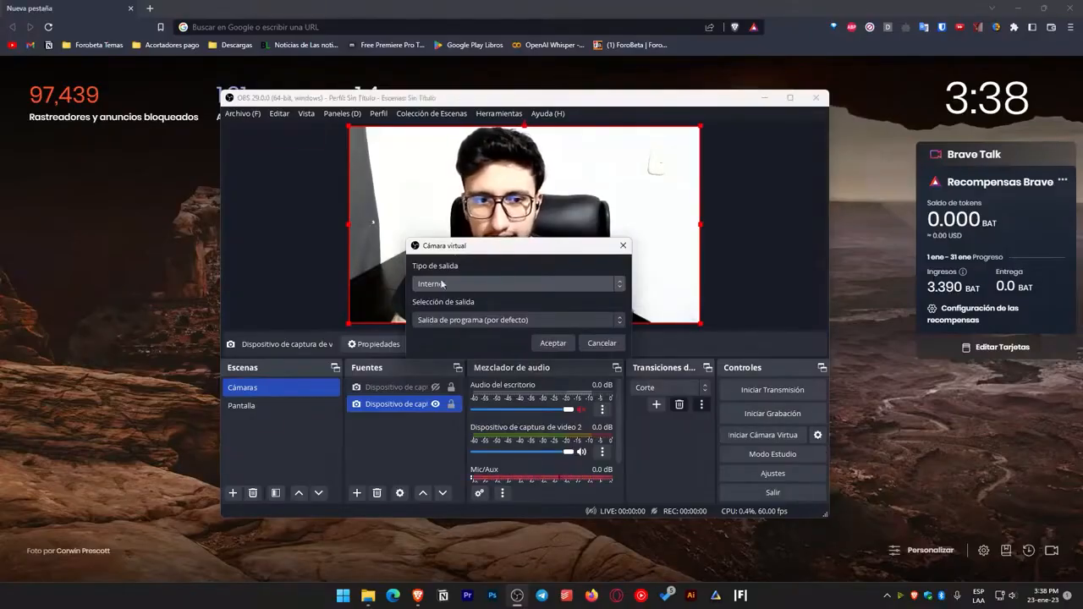
{"action": "left_click_drag", "start_coordinate": [448, 246], "coordinate": [515, 214]}
{"action": "left_click", "coordinate": [518, 252]}
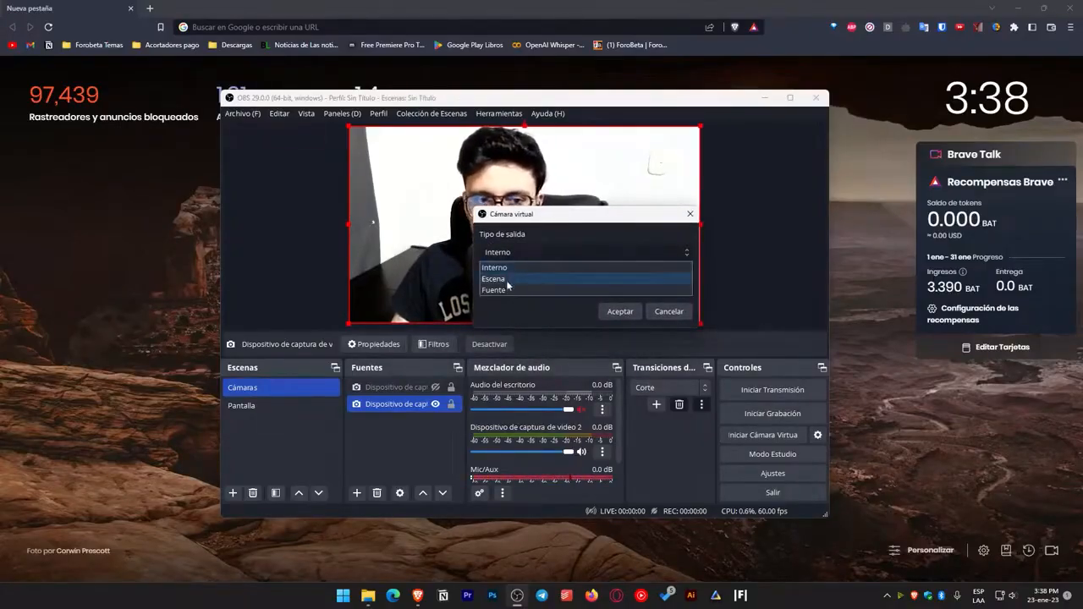
{"action": "left_click", "coordinate": [533, 309]}
{"action": "left_click_drag", "start_coordinate": [542, 214], "coordinate": [802, 203]}
{"action": "left_click", "coordinate": [794, 242]}
{"action": "left_click", "coordinate": [791, 242]}
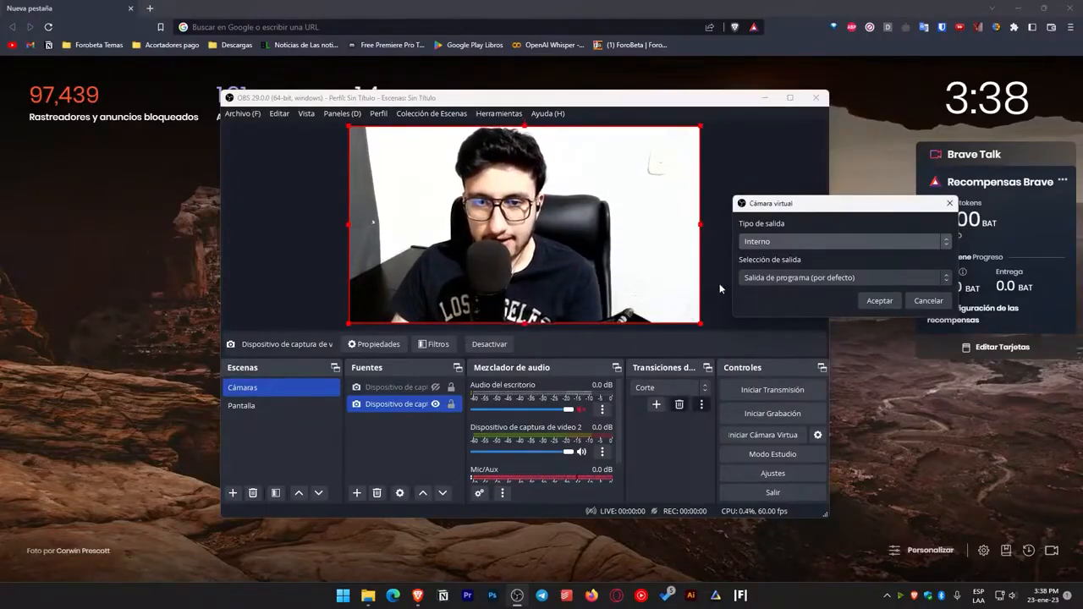
Try the Fuente output type for the virtual camera and review which sources can be selected
{"action": "left_click", "coordinate": [766, 242]}
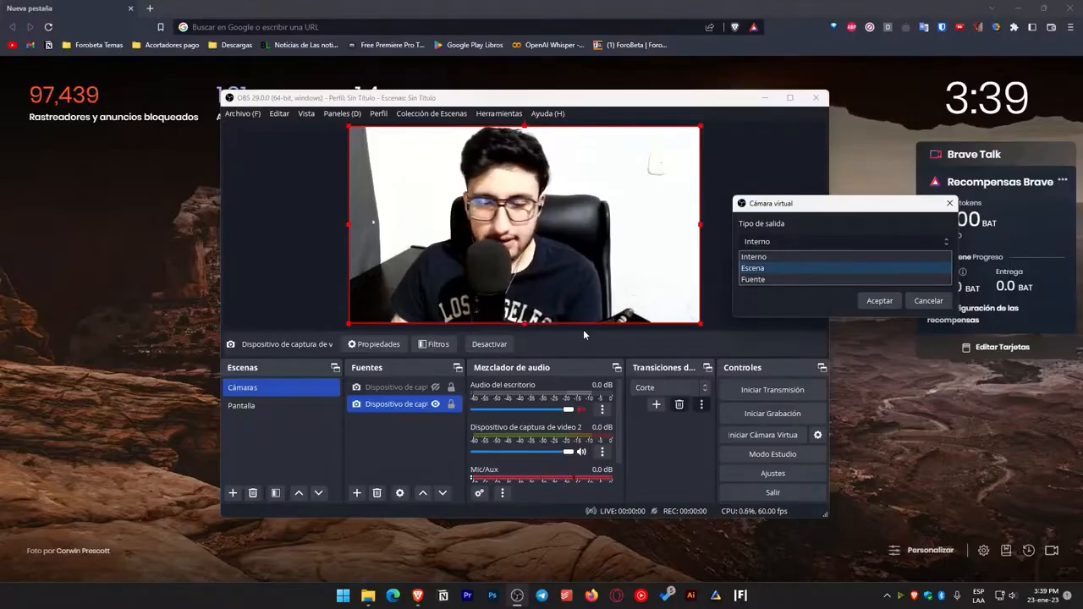
{"action": "left_click", "coordinate": [759, 280]}
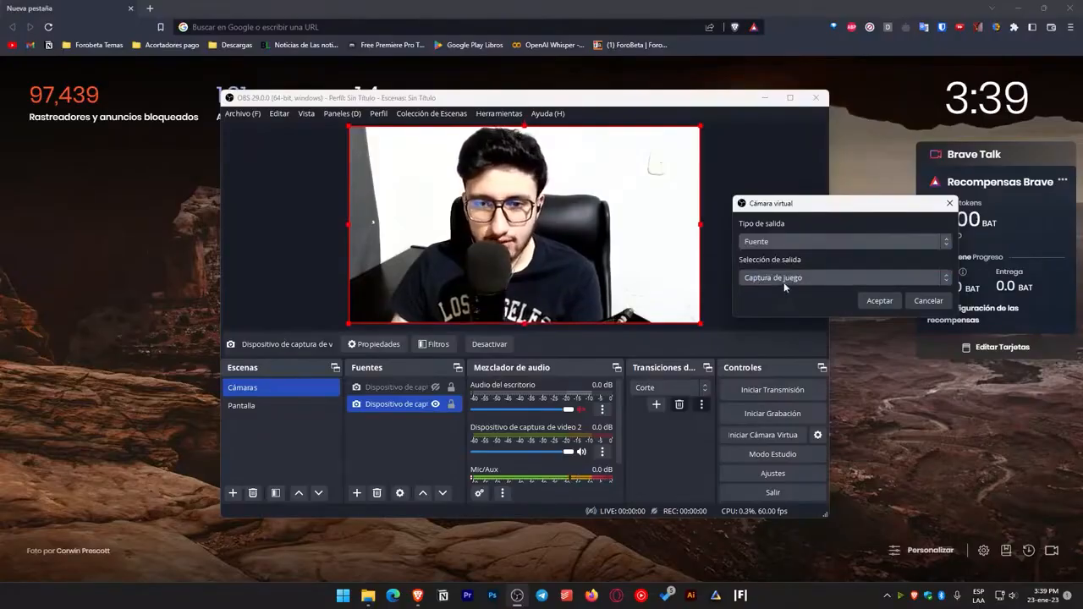
{"action": "left_click", "coordinate": [786, 279]}
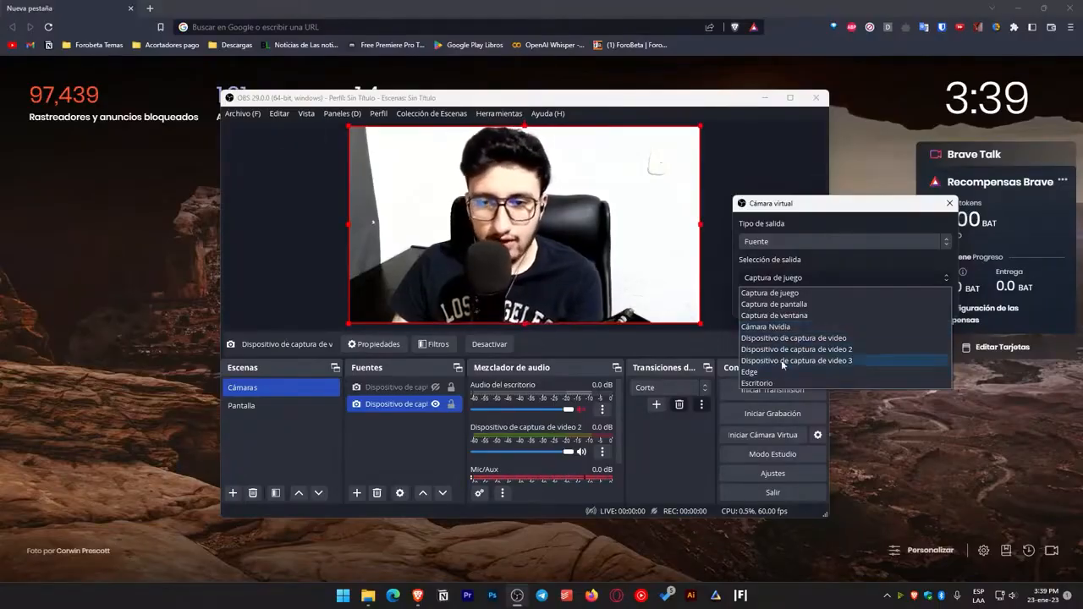
{"action": "left_click", "coordinate": [791, 265]}
{"action": "left_click", "coordinate": [786, 281]}
Set the virtual camera's output type to Interno and accept the settings
{"action": "left_click", "coordinate": [777, 242]}
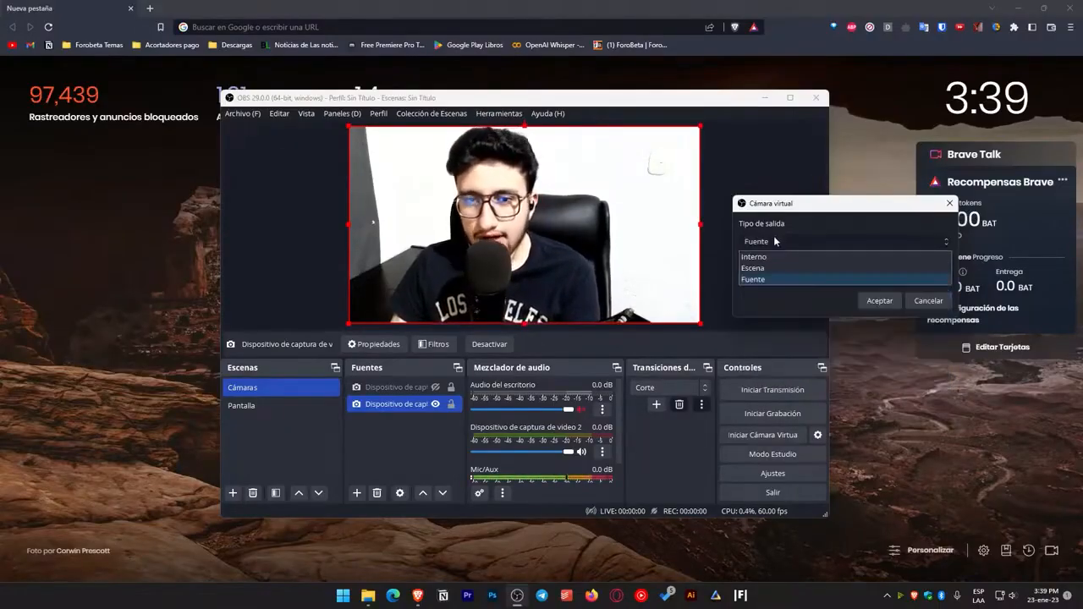
{"action": "left_click", "coordinate": [776, 257]}
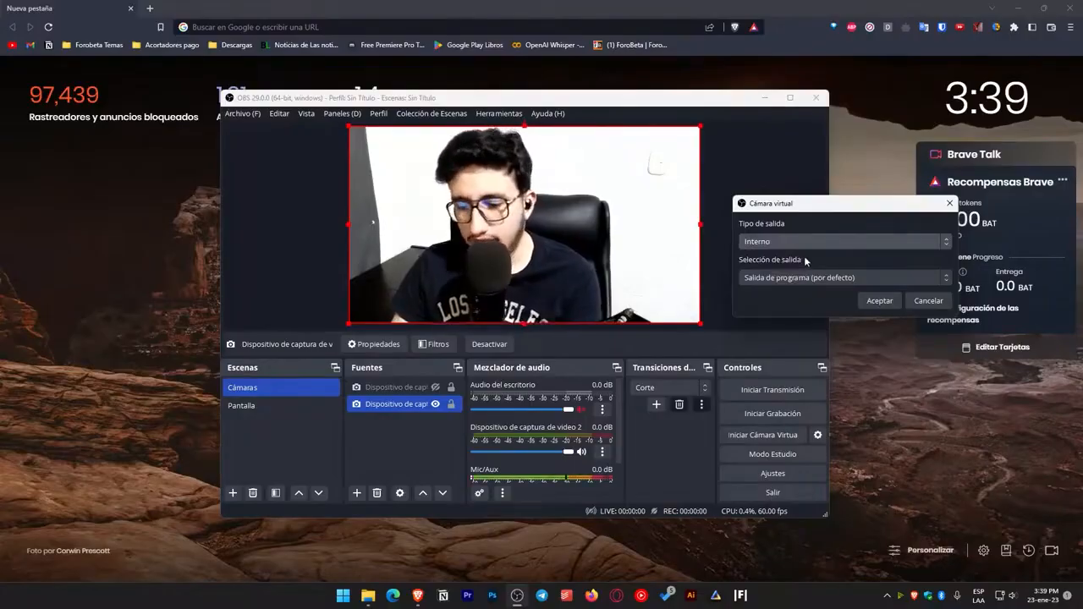
{"action": "left_click", "coordinate": [886, 301]}
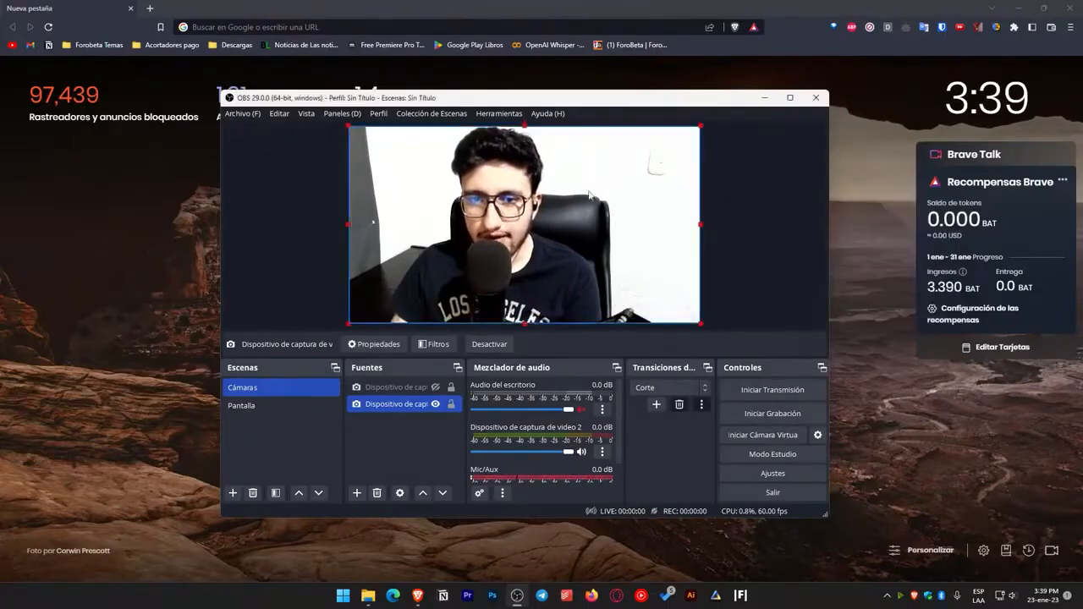
Switch to the Google Meet call, clear the OBS window out of the way and open the call's video settings
{"action": "left_click_drag", "start_coordinate": [483, 103], "coordinate": [528, 98]}
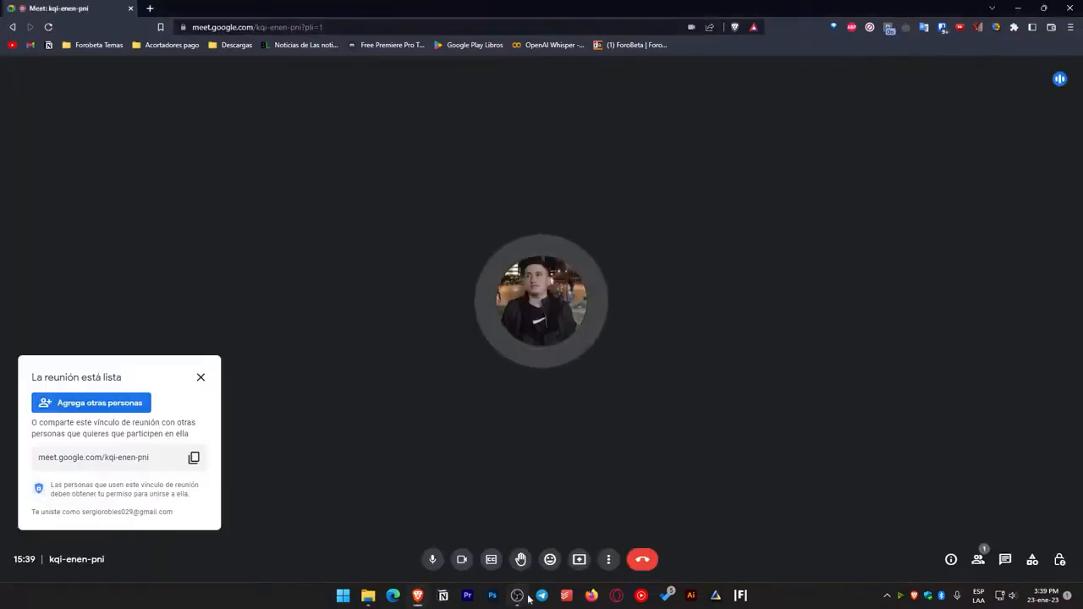
{"action": "left_click", "coordinate": [517, 595]}
{"action": "left_click_drag", "start_coordinate": [542, 93], "coordinate": [1082, 161]}
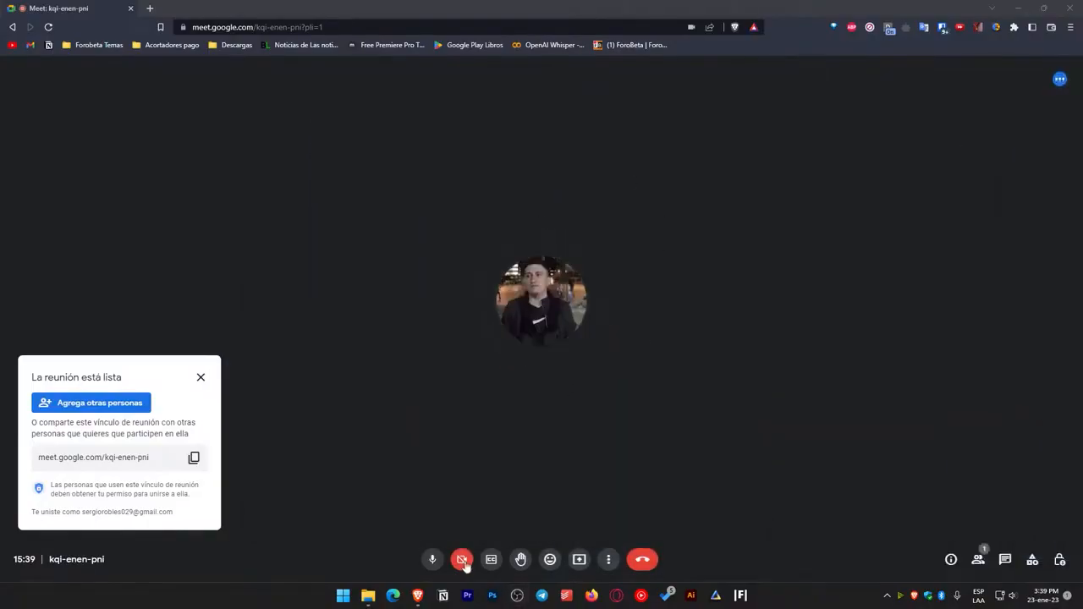
{"action": "left_click", "coordinate": [610, 560]}
{"action": "left_click", "coordinate": [651, 529]}
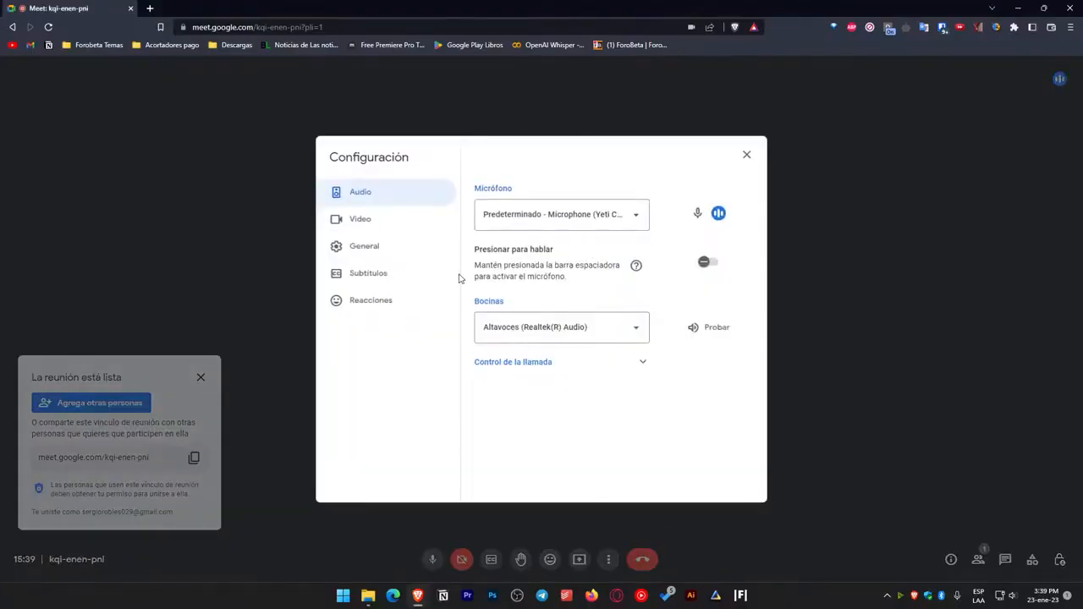
{"action": "left_click", "coordinate": [373, 219]}
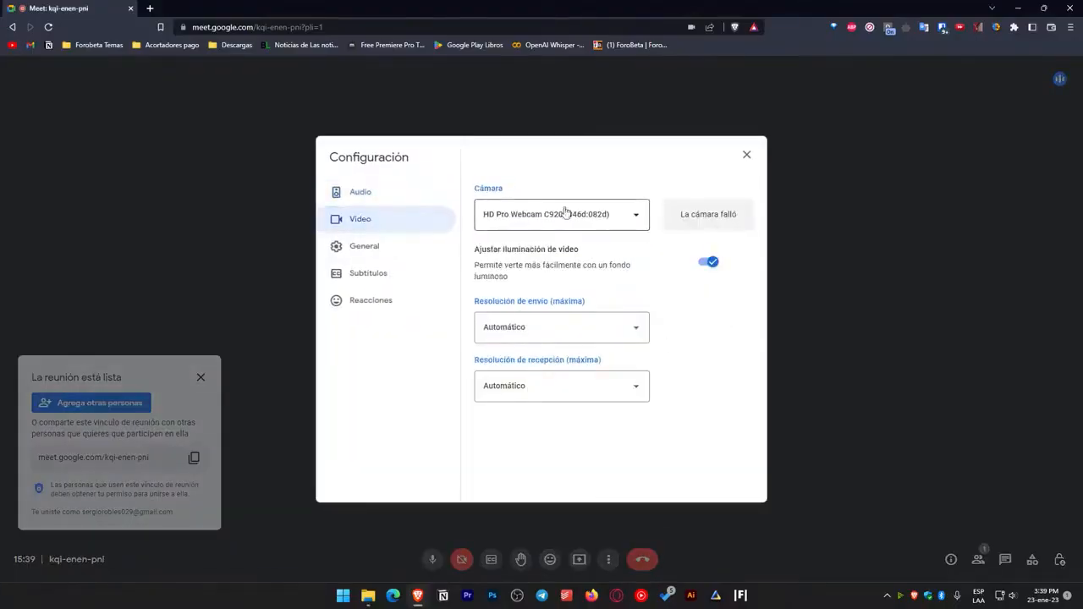
Bring the OBS window back over the call and start the virtual camera
{"action": "left_click_drag", "start_coordinate": [1082, 144], "coordinate": [377, 120]}
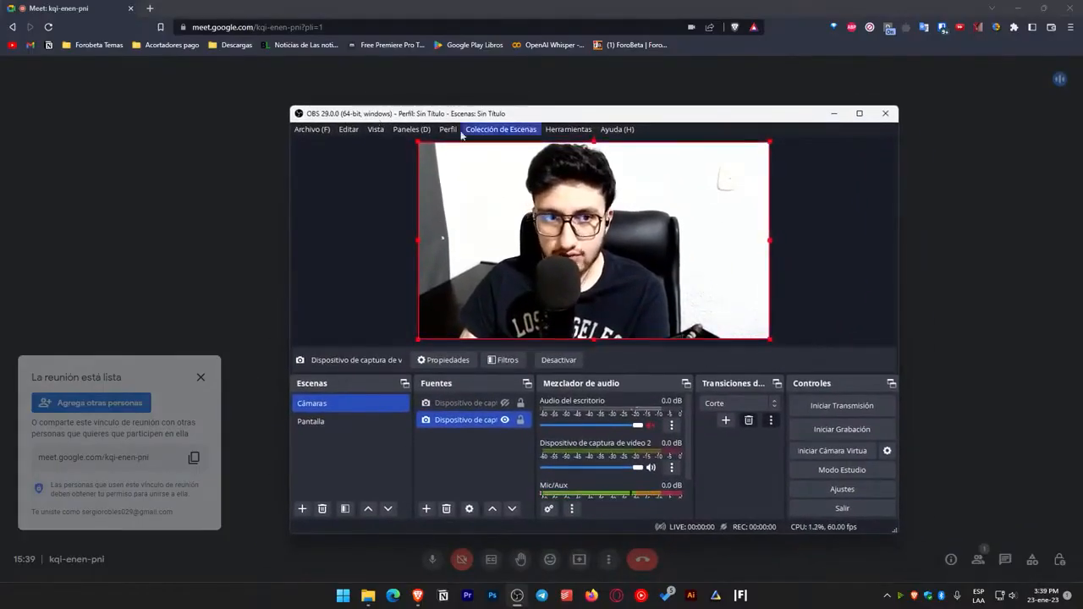
{"action": "left_click_drag", "start_coordinate": [495, 118], "coordinate": [1082, 157]}
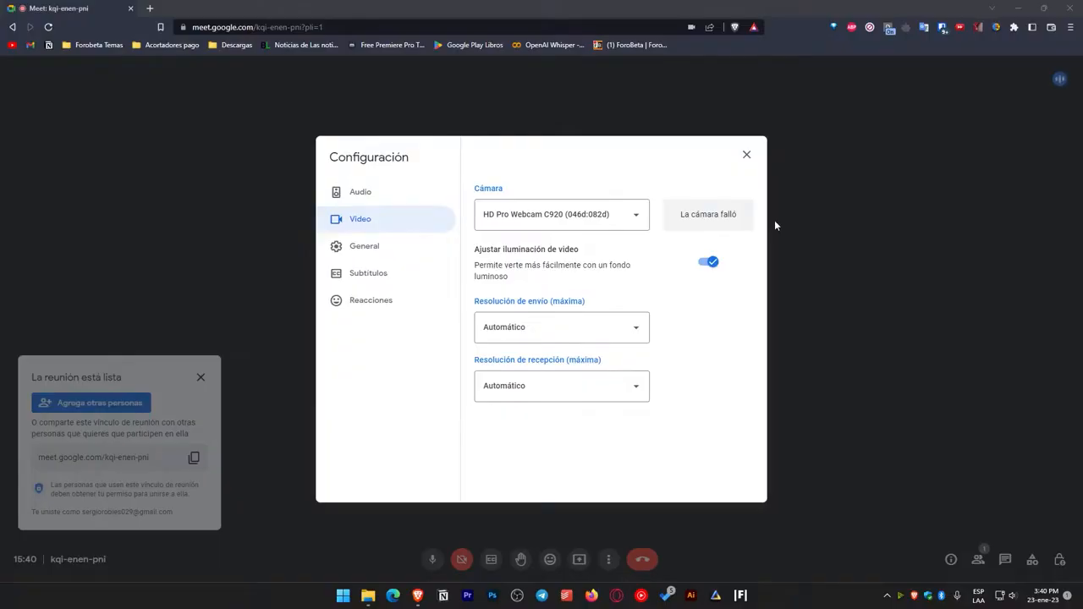
{"action": "left_click_drag", "start_coordinate": [1082, 181], "coordinate": [483, 153]}
{"action": "left_click_drag", "start_coordinate": [1082, 208], "coordinate": [420, 121]}
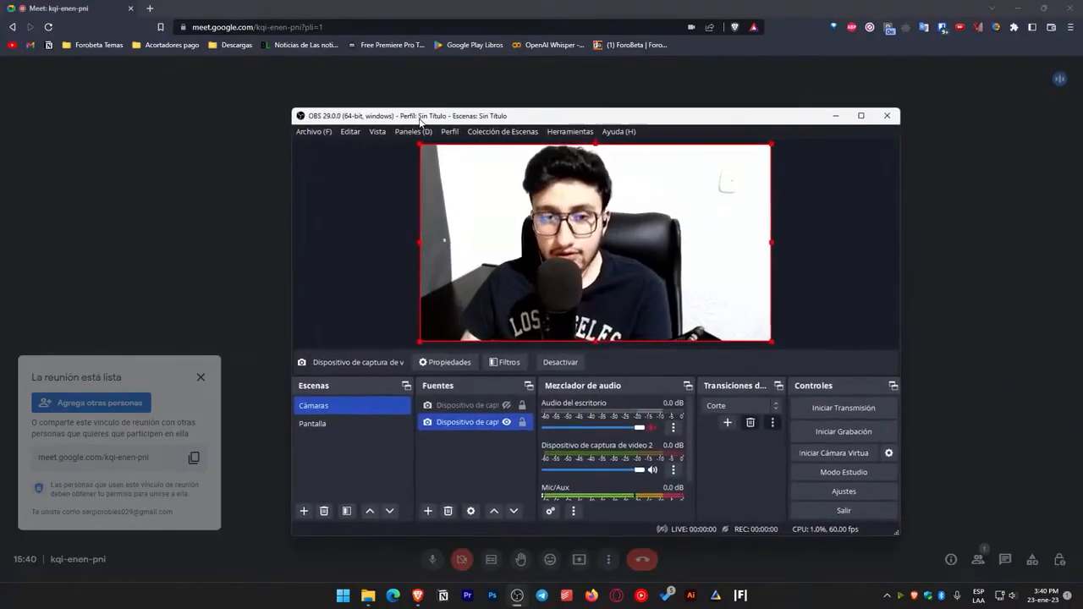
{"action": "left_click", "coordinate": [829, 451]}
Move OBS off the call, choose OBS Virtual Camera as the Meet camera and close the settings
{"action": "left_click_drag", "start_coordinate": [567, 118], "coordinate": [1082, 110]}
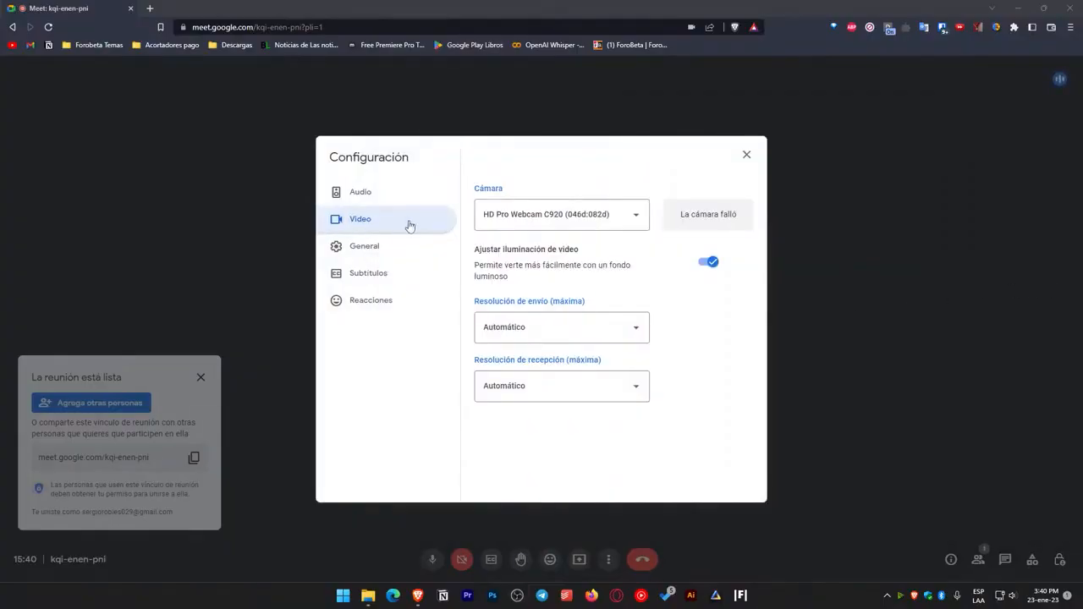
{"action": "left_click", "coordinate": [558, 213]}
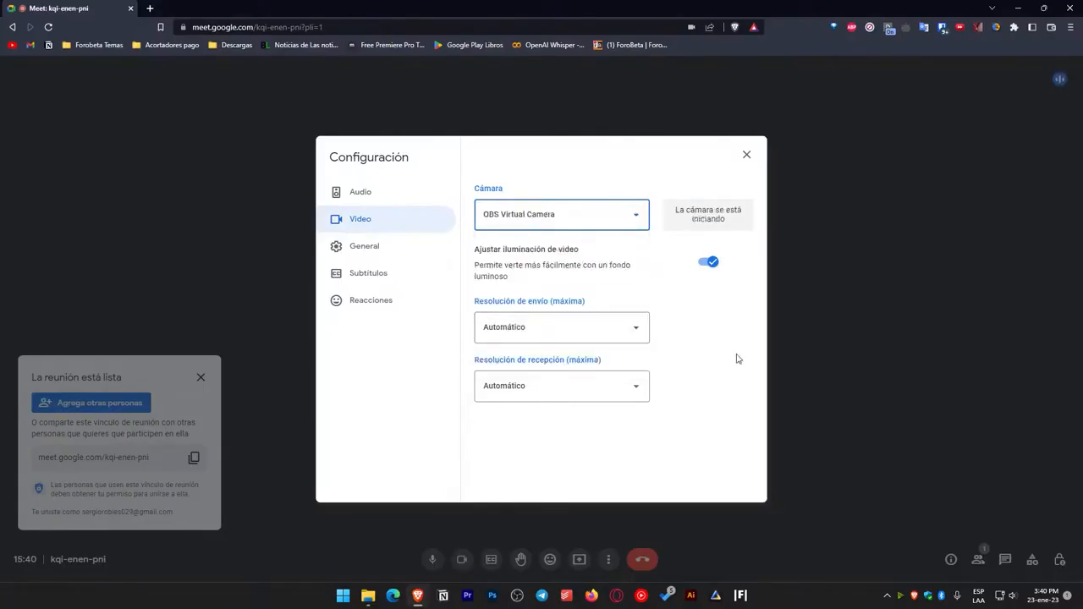
{"action": "left_click", "coordinate": [747, 155]}
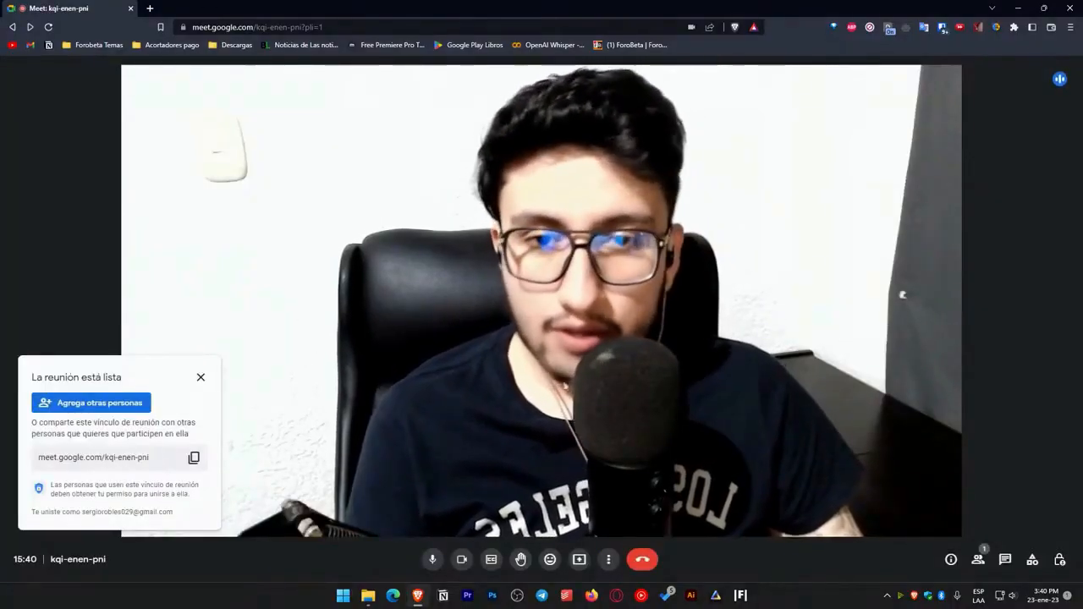
Bring OBS over the call and enlarge the scaled-down camera source in the preview to fill the canvas
{"action": "left_click_drag", "start_coordinate": [1082, 123], "coordinate": [548, 158]}
{"action": "left_click_drag", "start_coordinate": [612, 149], "coordinate": [1082, 148]}
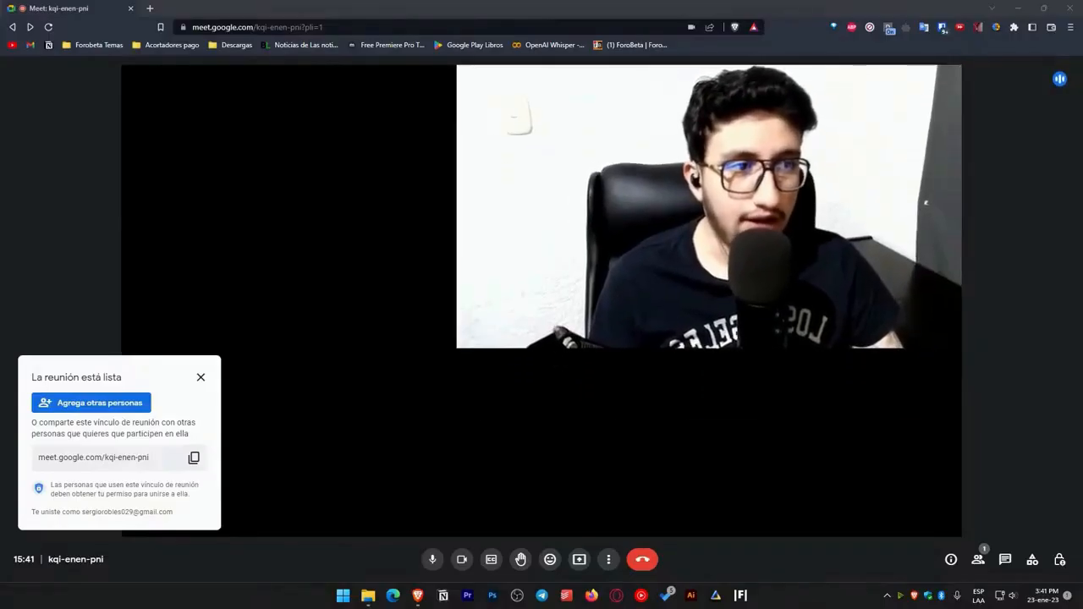
{"action": "left_click_drag", "start_coordinate": [1082, 139], "coordinate": [560, 139]}
{"action": "left_click_drag", "start_coordinate": [735, 282], "coordinate": [873, 360]}
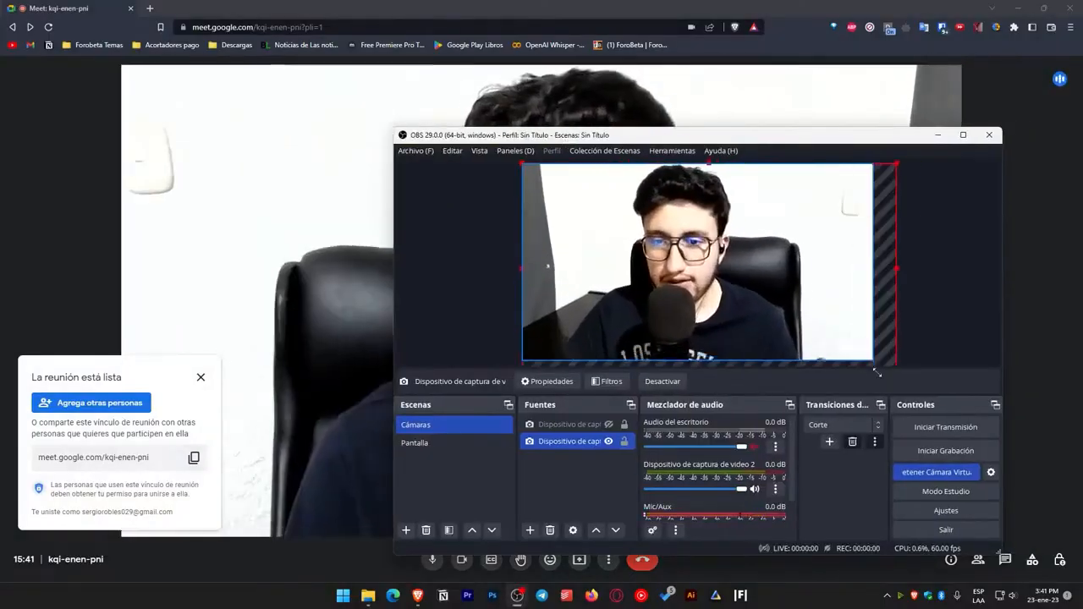
{"action": "left_click_drag", "start_coordinate": [712, 137], "coordinate": [666, 74]}
Turn off the camera in the Meet call and stop the OBS virtual camera
{"action": "left_click", "coordinate": [462, 560]}
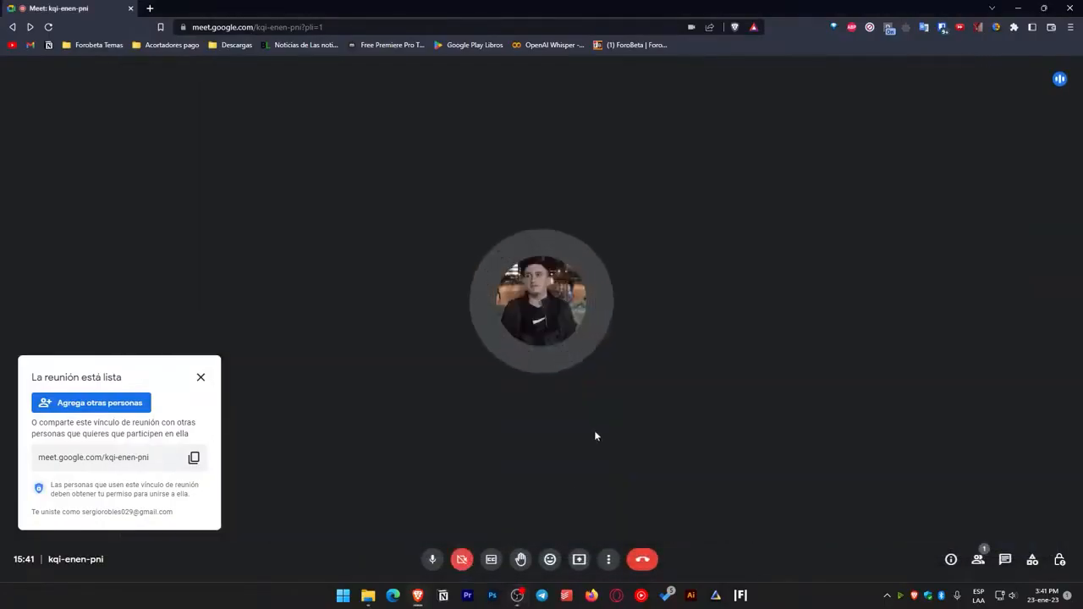
{"action": "left_click", "coordinate": [518, 596]}
{"action": "left_click_drag", "start_coordinate": [615, 70], "coordinate": [485, 66]}
{"action": "left_click", "coordinate": [752, 403]}
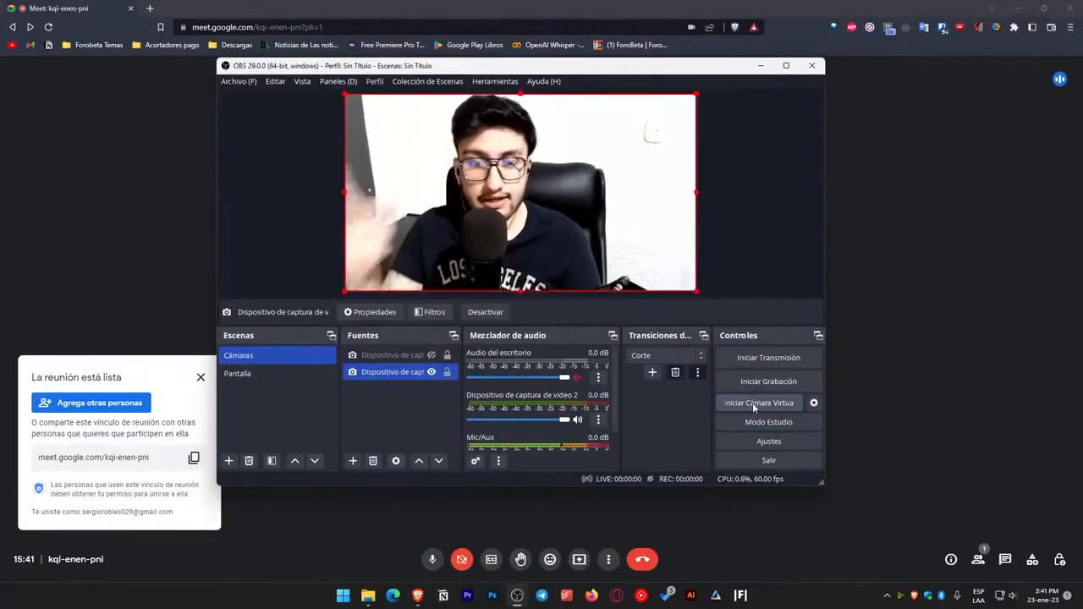
Turn the Meet camera back on and start the OBS virtual camera again
{"action": "left_click_drag", "start_coordinate": [573, 67], "coordinate": [1082, 90]}
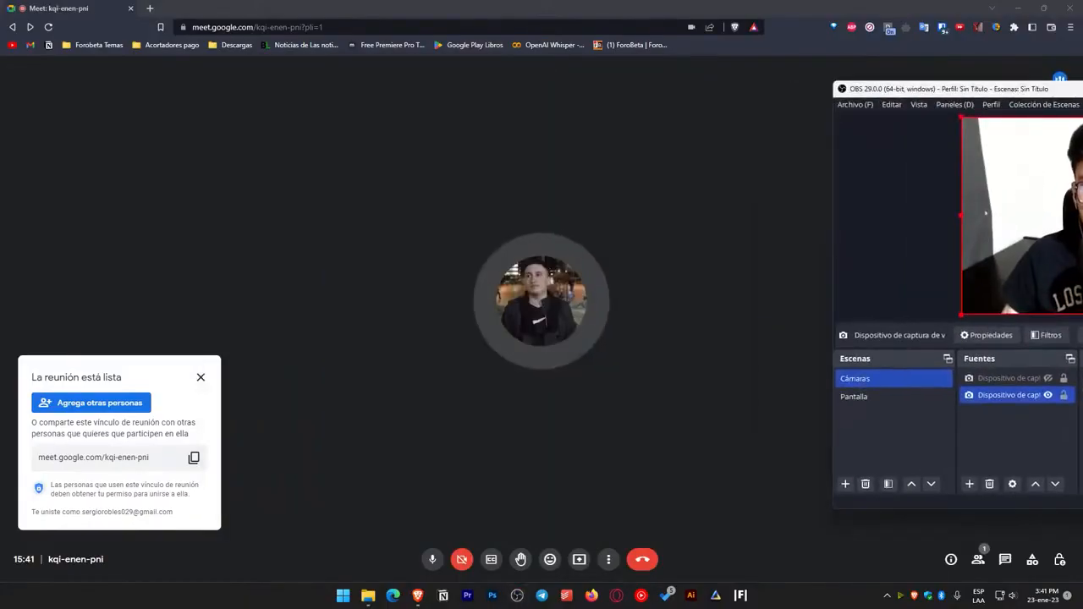
{"action": "left_click", "coordinate": [462, 559]}
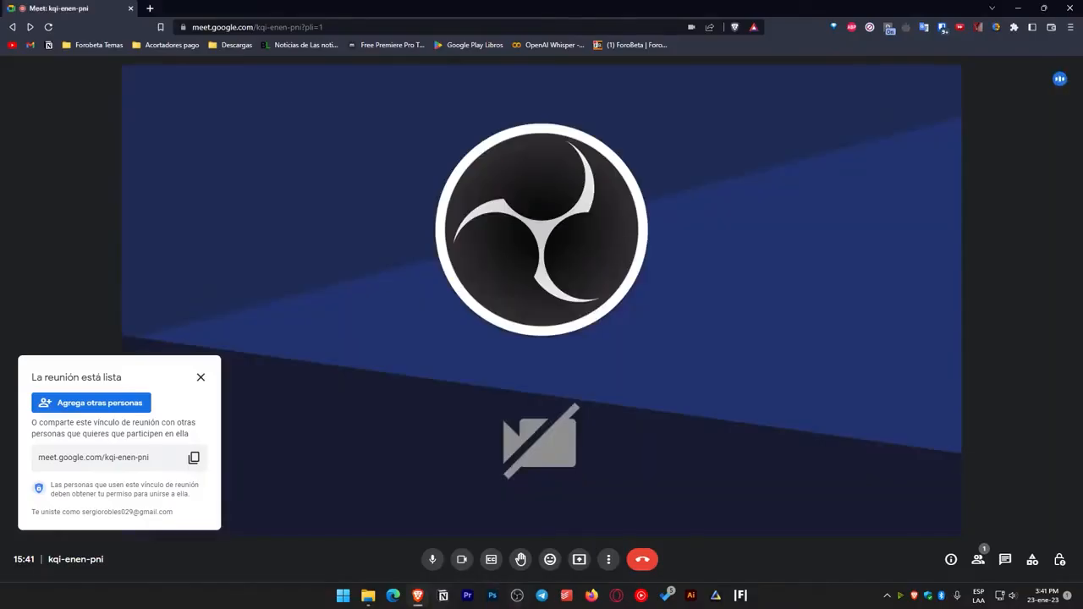
{"action": "left_click_drag", "start_coordinate": [1082, 89], "coordinate": [1082, 220]}
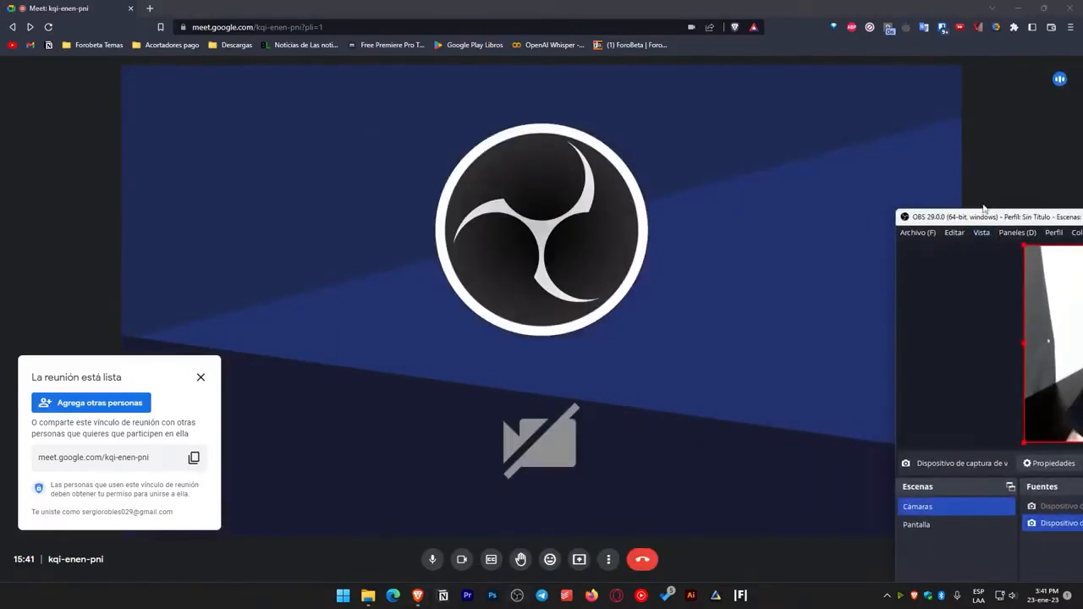
{"action": "left_click_drag", "start_coordinate": [984, 212], "coordinate": [507, 117]}
{"action": "left_click", "coordinate": [959, 460]}
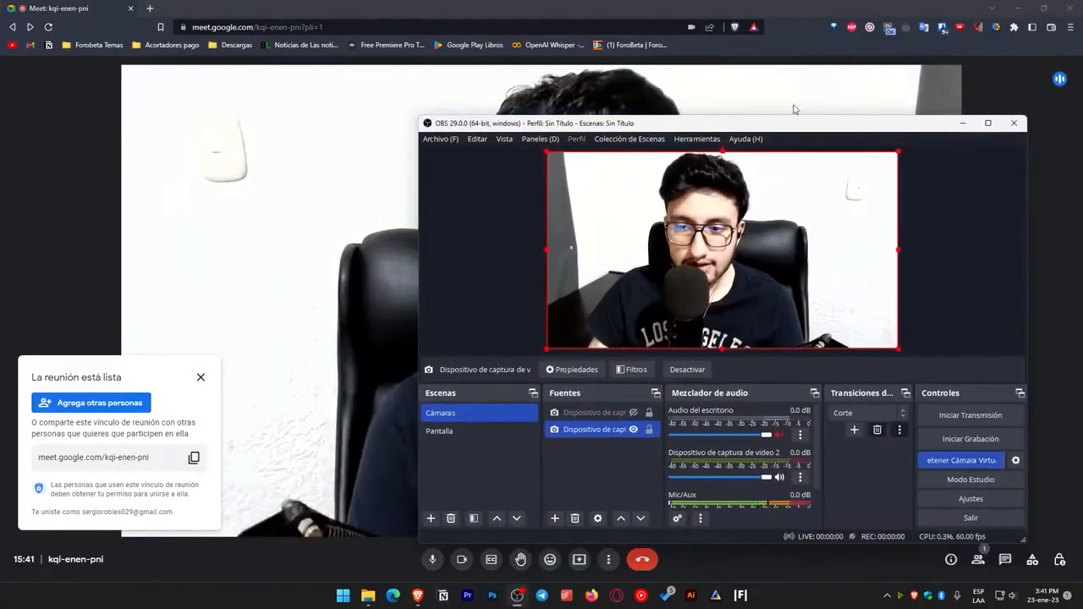
Stop the OBS virtual camera, deselect the camera source and restart the virtual camera
{"action": "left_click_drag", "start_coordinate": [707, 126], "coordinate": [678, 66]}
{"action": "left_click", "coordinate": [813, 466]}
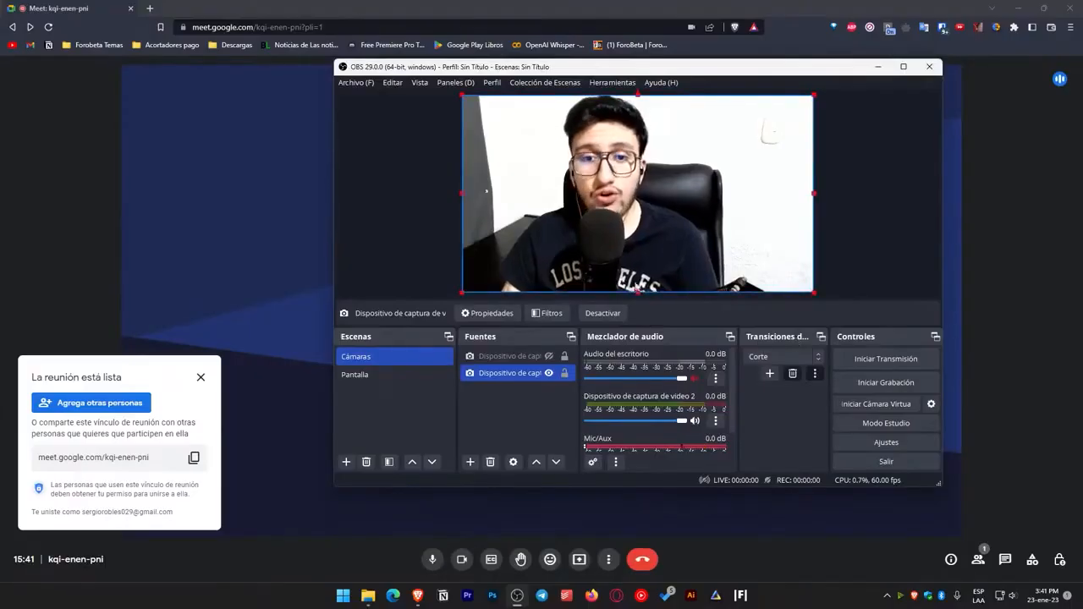
{"action": "left_click", "coordinate": [493, 390]}
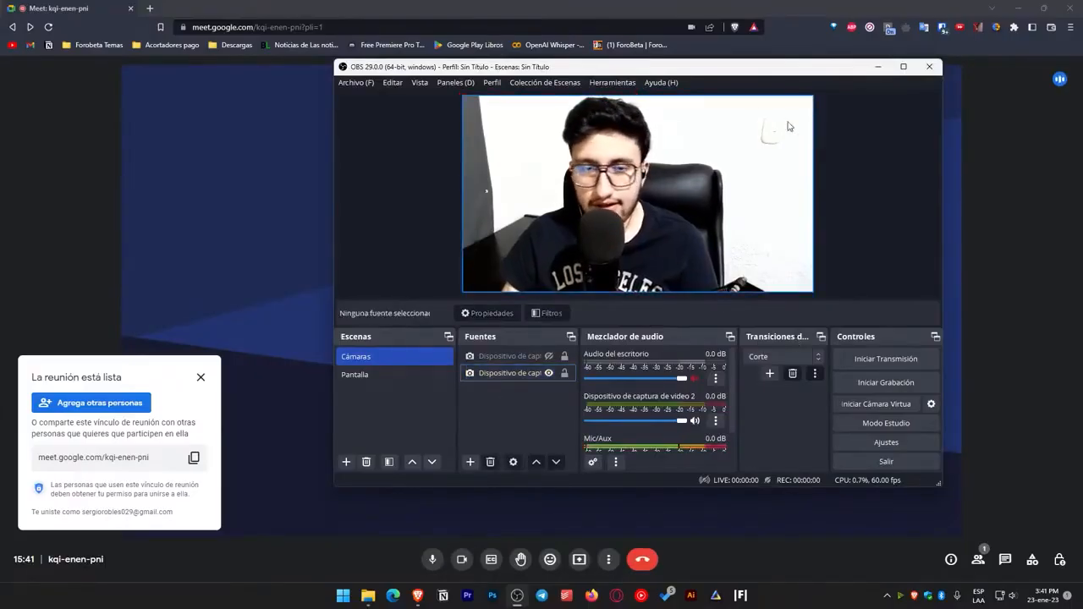
{"action": "left_click_drag", "start_coordinate": [766, 59], "coordinate": [744, 55]}
{"action": "left_click_drag", "start_coordinate": [745, 64], "coordinate": [777, 61]}
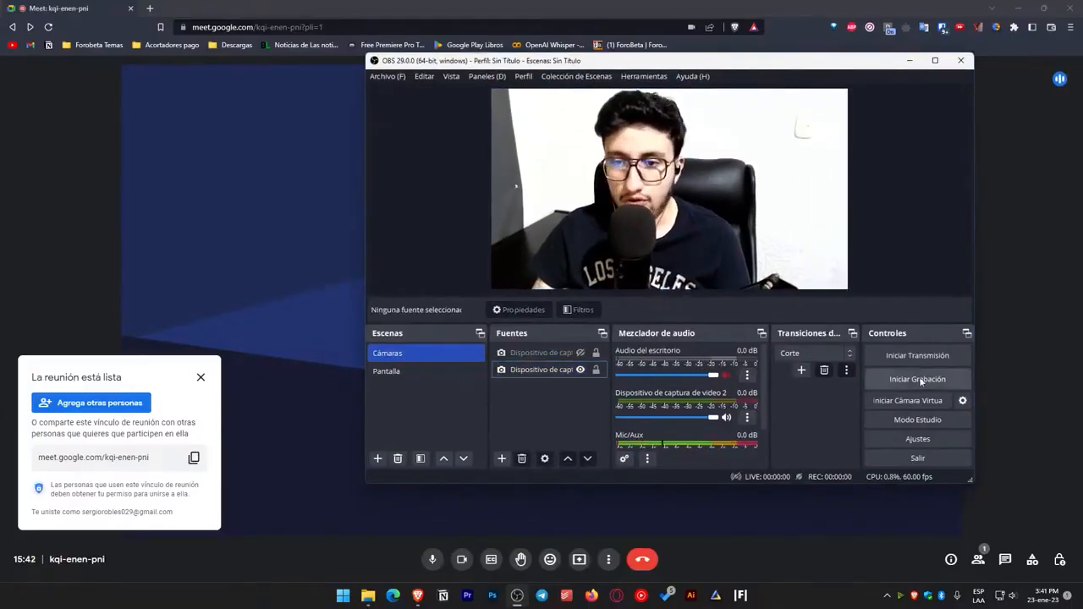
{"action": "left_click", "coordinate": [910, 400]}
Add a Texto (GDI+) source named Hola to the Cámaras scene and accept its properties with the text left empty
{"action": "left_click", "coordinate": [505, 458]}
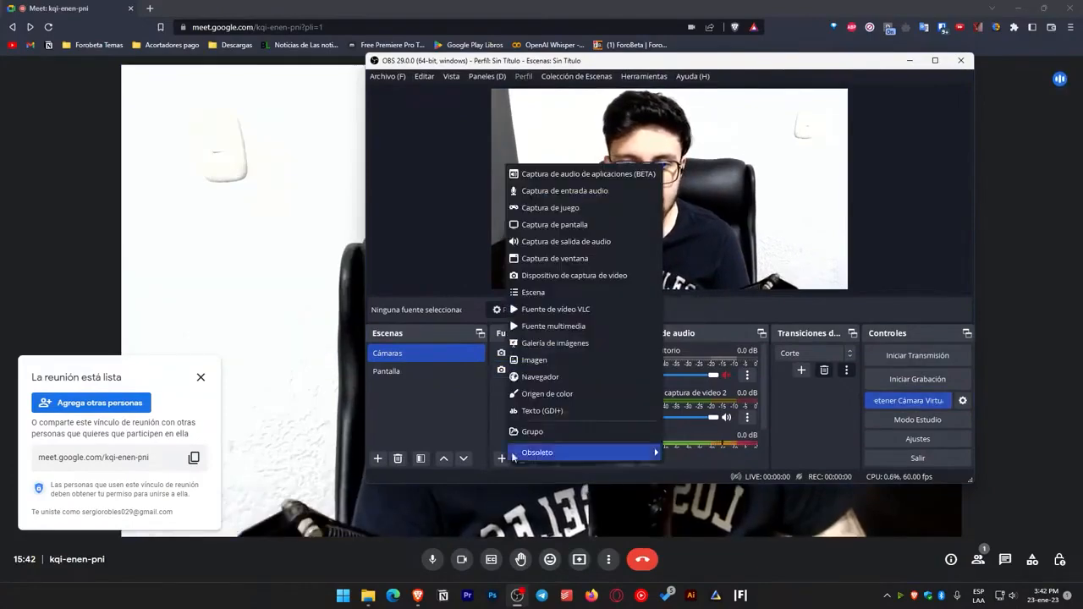
{"action": "left_click", "coordinate": [572, 411]}
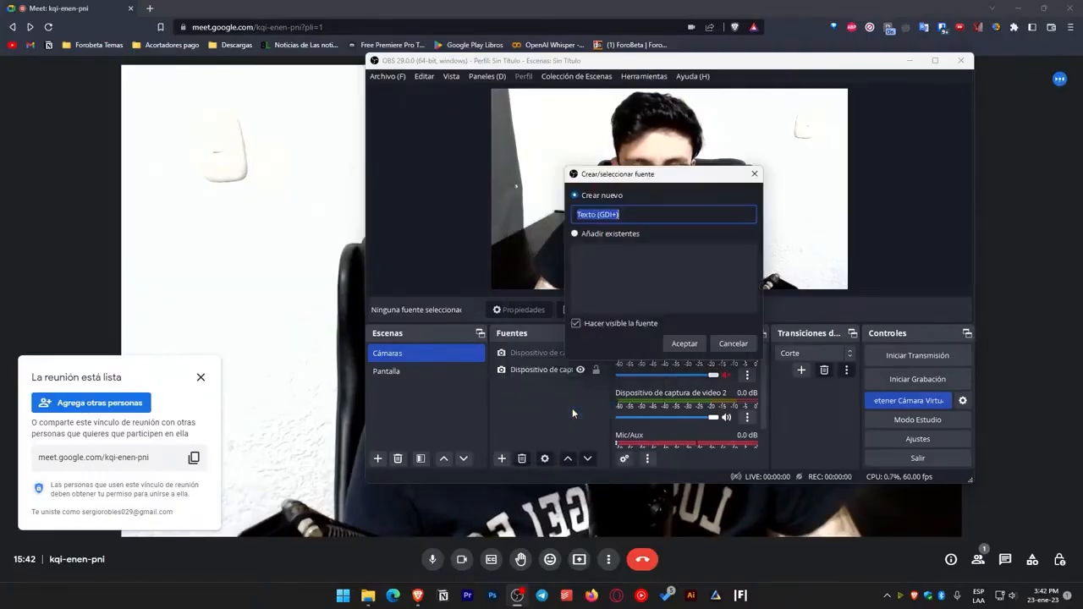
{"action": "type", "text": "Hola"}
{"action": "left_click", "coordinate": [677, 344]}
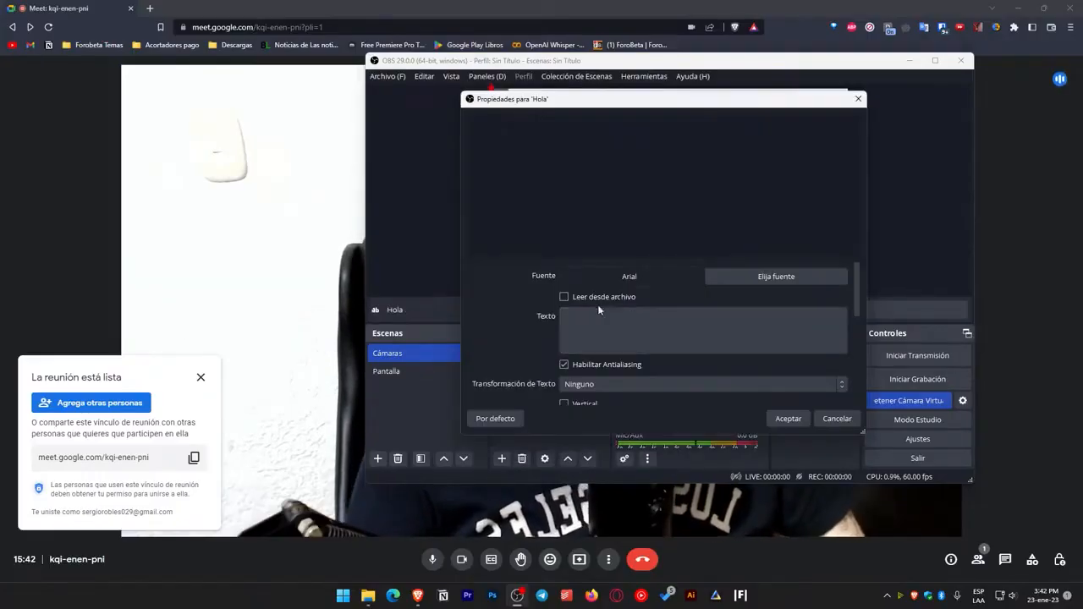
{"action": "left_click", "coordinate": [788, 418]}
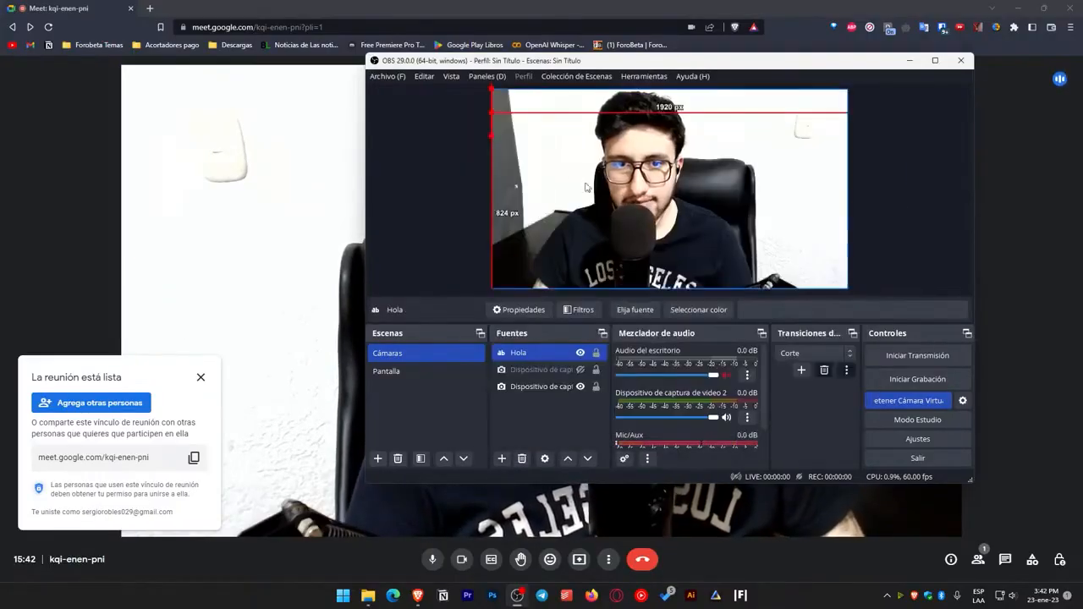
Set the text of the Hola source to Hola and accept its properties
{"action": "left_click_drag", "start_coordinate": [812, 110], "coordinate": [667, 142]}
{"action": "double_click", "coordinate": [560, 353]}
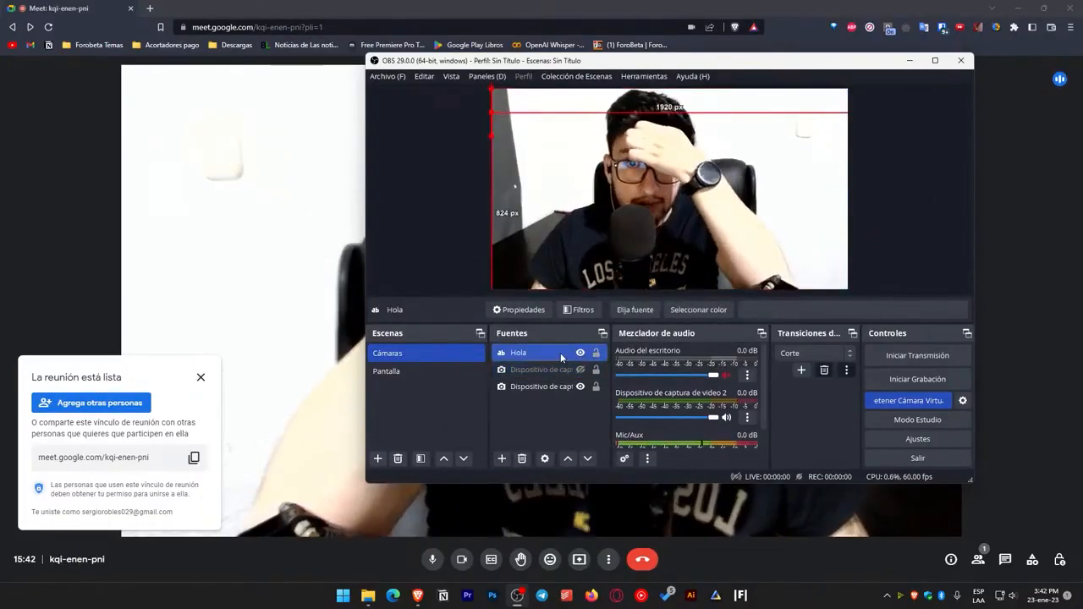
{"action": "left_click", "coordinate": [598, 335]}
{"action": "type", "text": "Hola"}
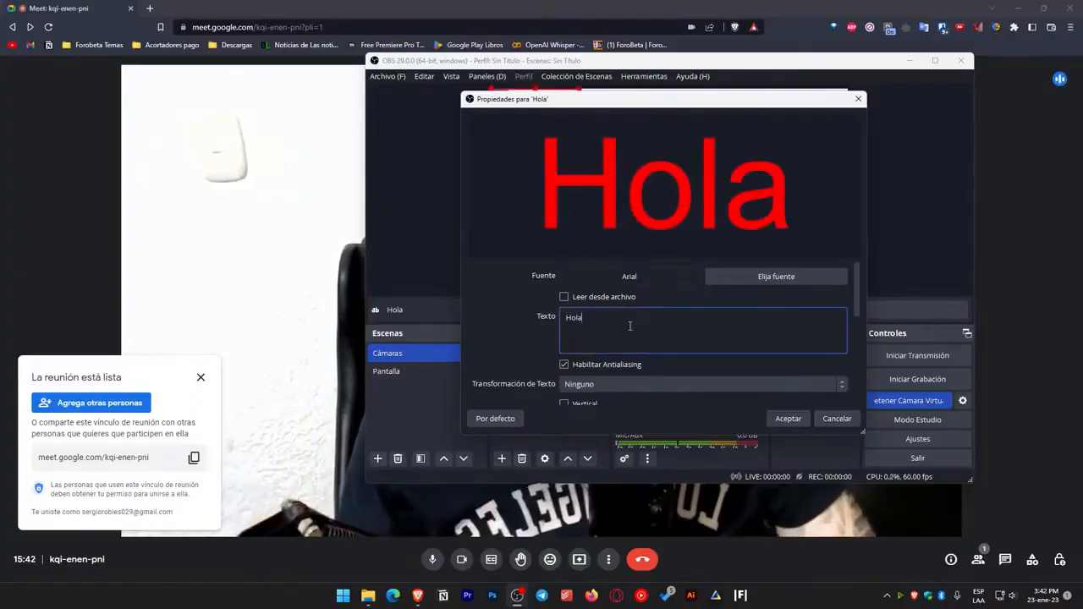
{"action": "left_click", "coordinate": [788, 418]}
Shrink the red Hola text and place it over the wall in the upper-right part of the camera image
{"action": "left_click_drag", "start_coordinate": [580, 111], "coordinate": [812, 128]}
{"action": "left_click_drag", "start_coordinate": [620, 68], "coordinate": [633, 102]}
{"action": "left_click", "coordinate": [753, 224]}
{"action": "left_click", "coordinate": [772, 150]}
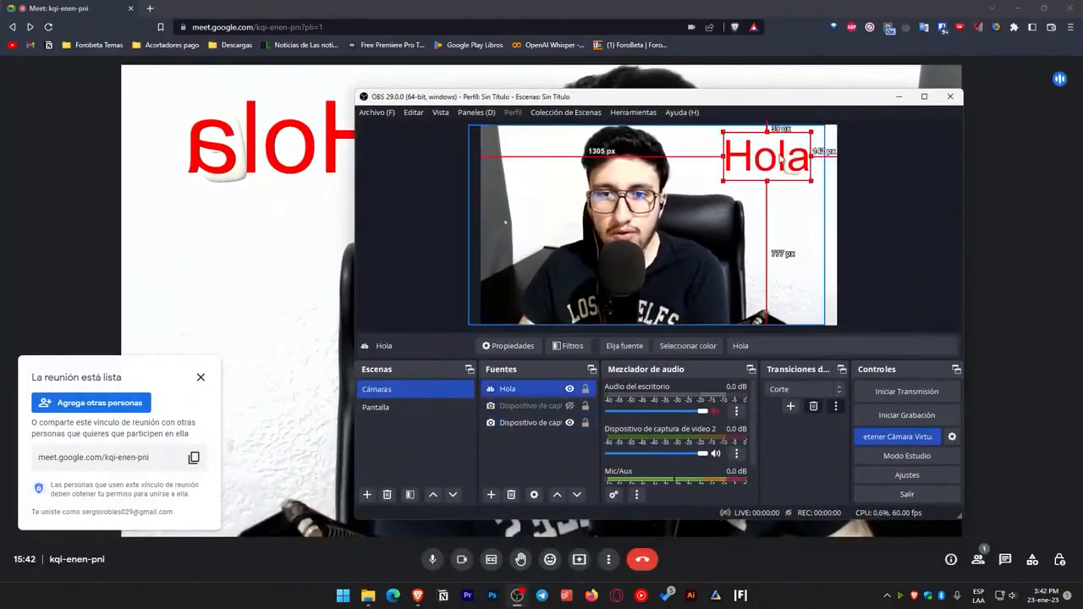
Delete the Hola text source from the Cámaras scene
{"action": "key", "text": "Delete"}
{"action": "key", "text": "Return"}
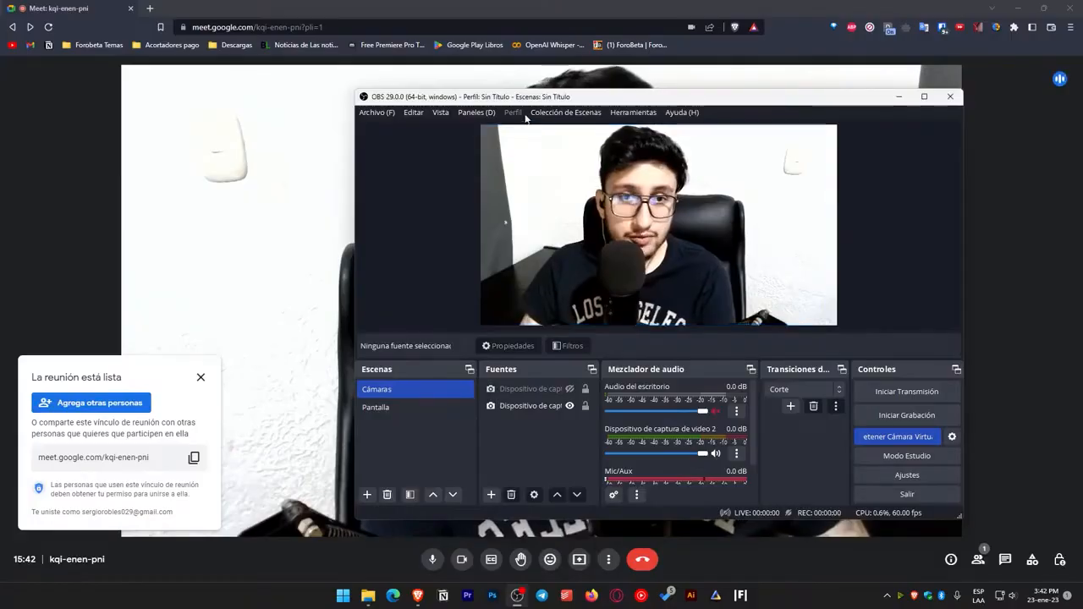
{"action": "left_click_drag", "start_coordinate": [557, 98], "coordinate": [500, 78]}
Stop the virtual camera and undo the deletion of the Hola text source, leaving no source selected
{"action": "left_click", "coordinate": [831, 416]}
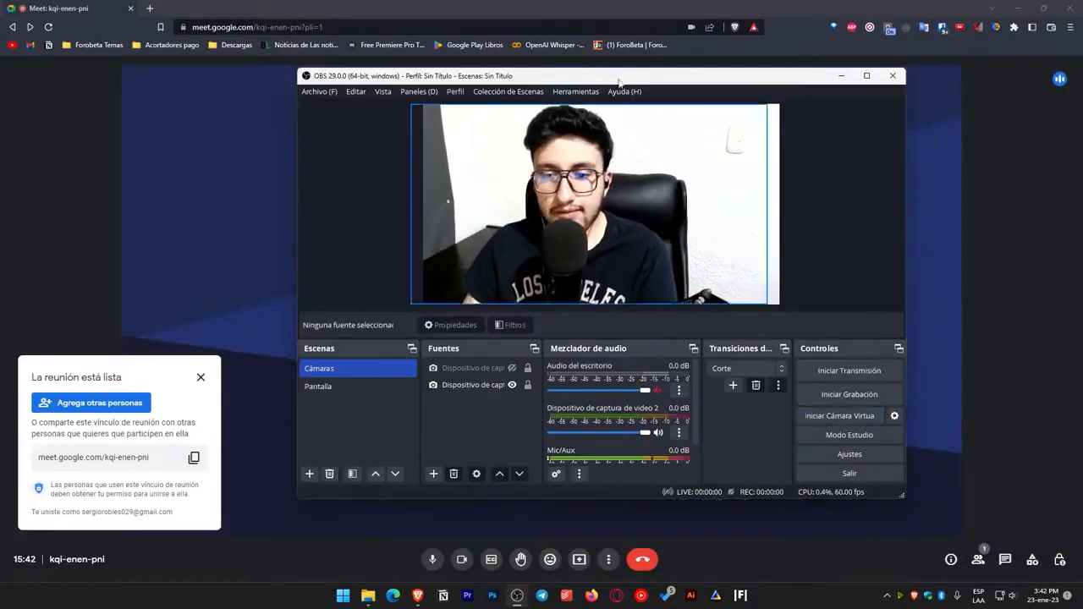
{"action": "left_click_drag", "start_coordinate": [603, 80], "coordinate": [575, 79]}
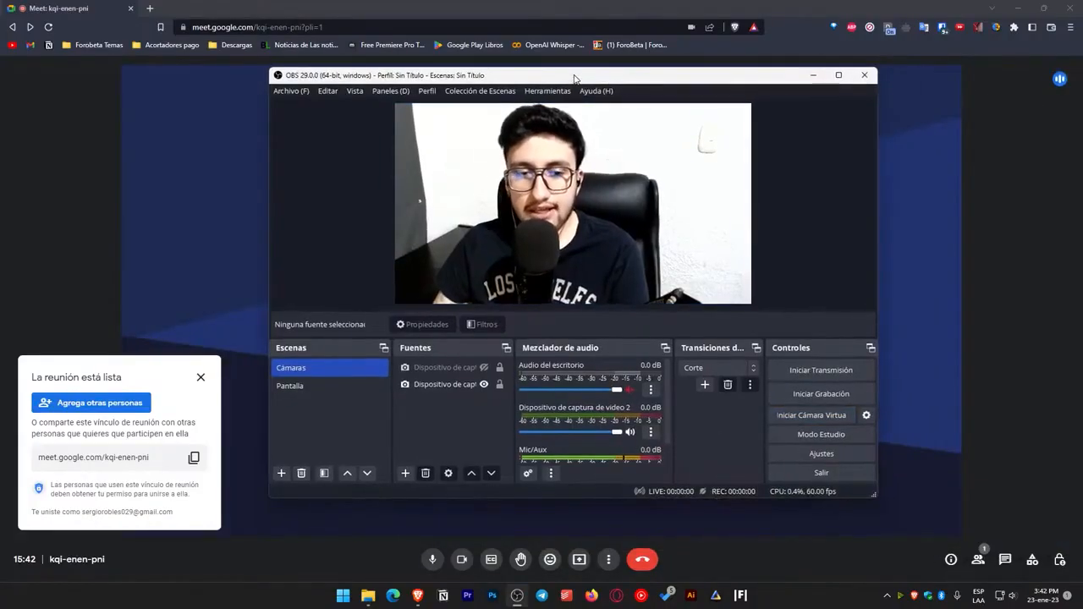
{"action": "key", "text": "ctrl+z"}
{"action": "left_click", "coordinate": [771, 264]}
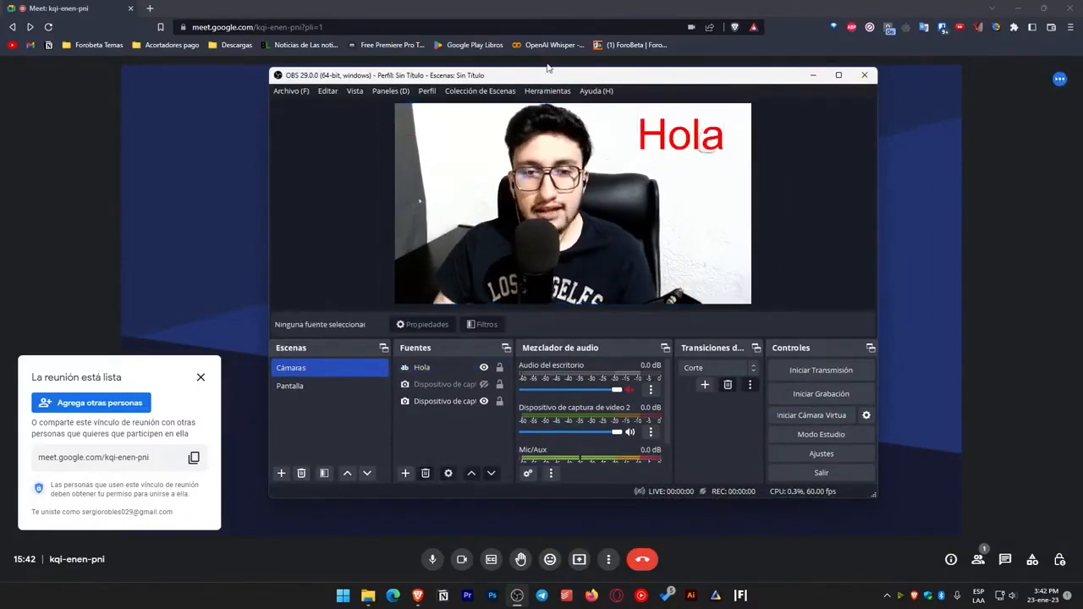
{"action": "left_click", "coordinate": [529, 179]}
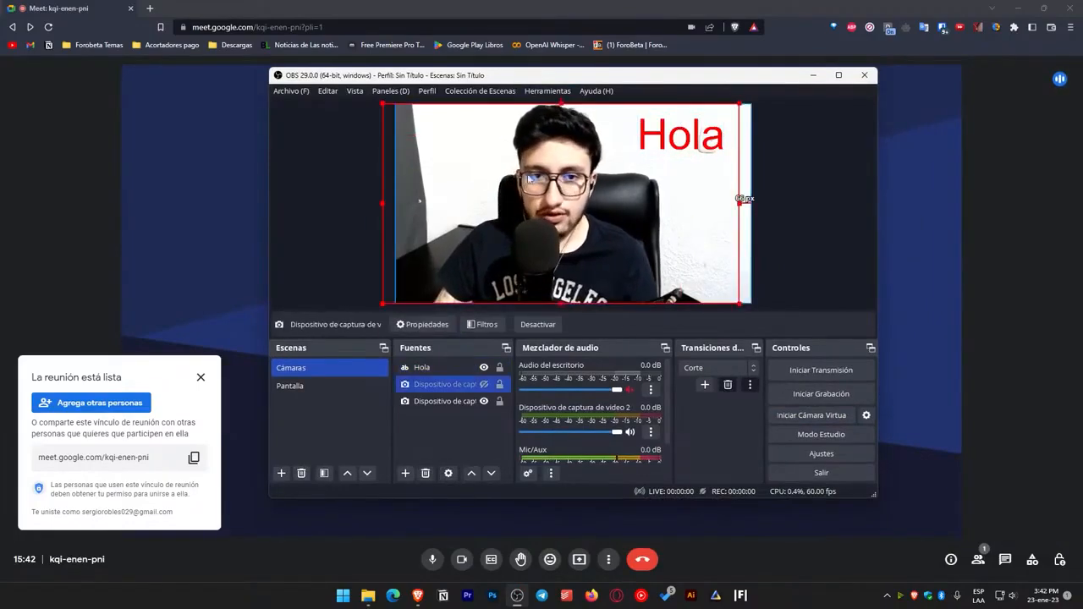
{"action": "left_click", "coordinate": [799, 286]}
{"action": "left_click", "coordinate": [866, 416]}
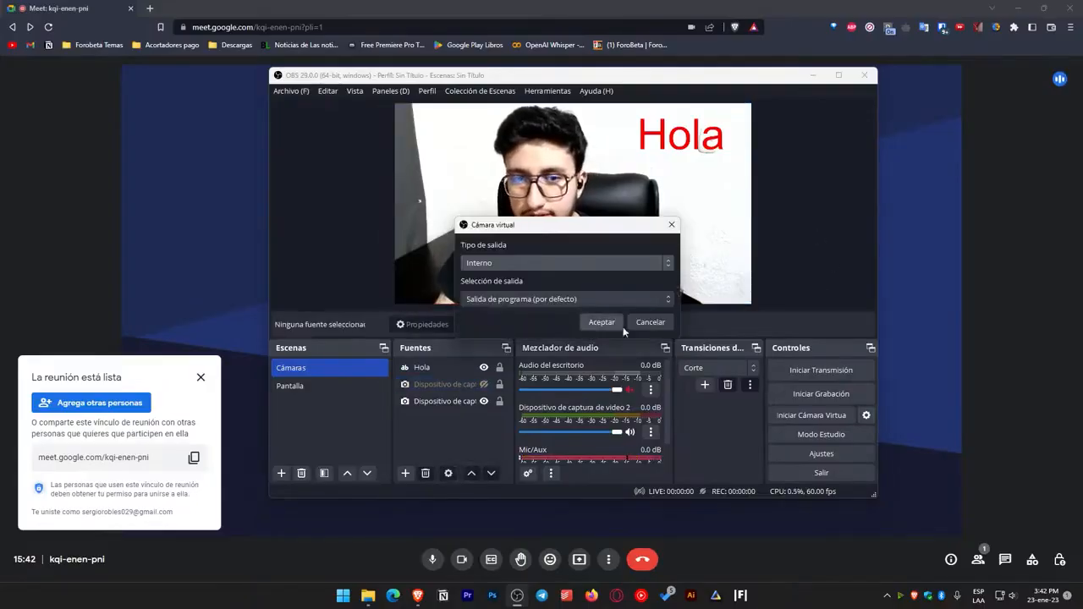
{"action": "left_click", "coordinate": [511, 307]}
{"action": "left_click", "coordinate": [546, 301]}
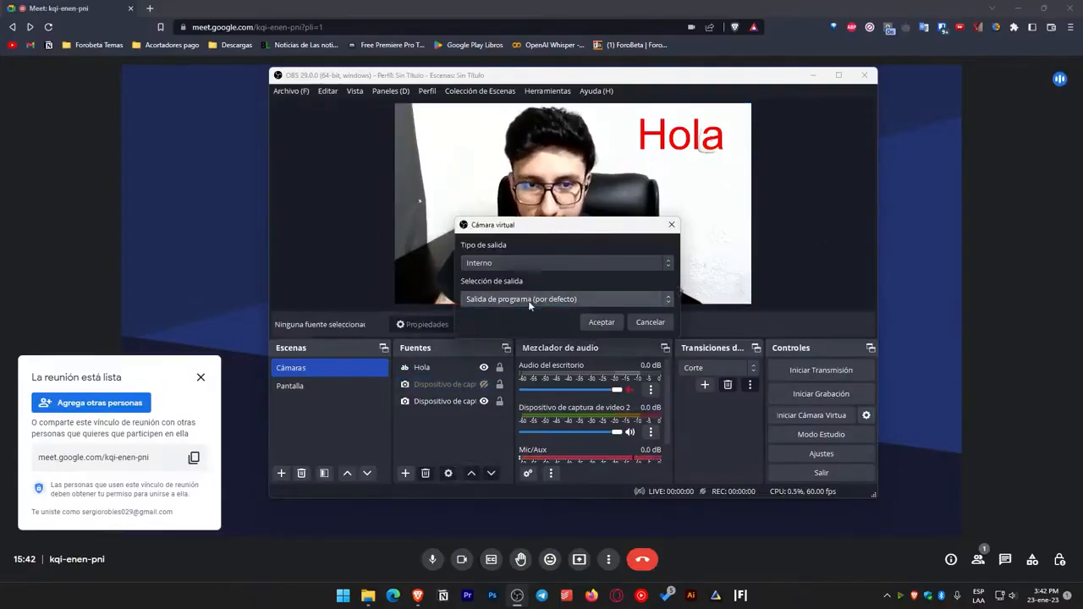
{"action": "left_click", "coordinate": [536, 265]}
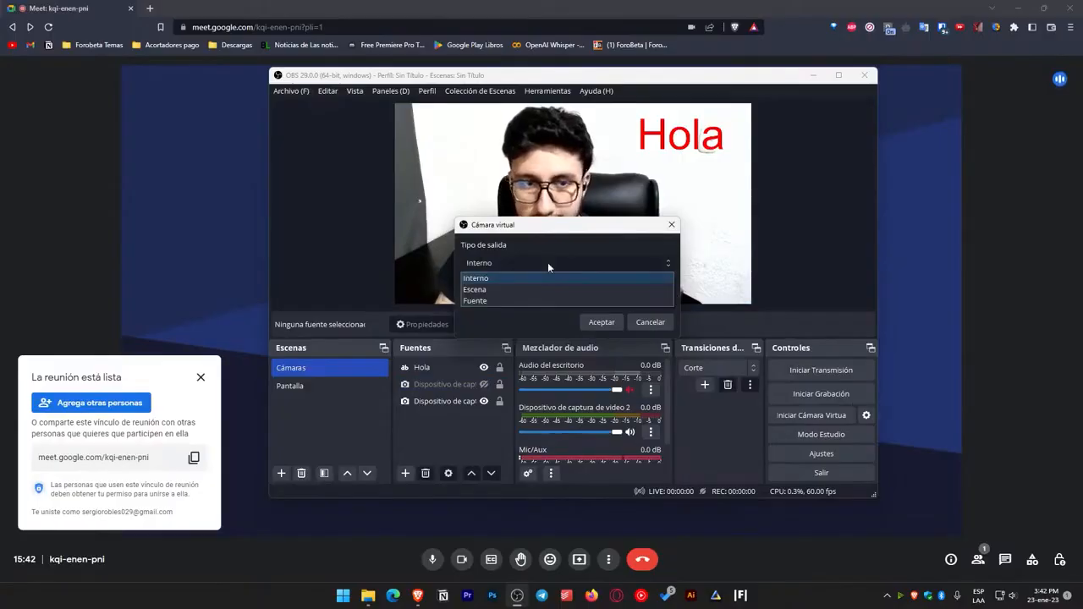
{"action": "left_click", "coordinate": [487, 298]}
{"action": "left_click", "coordinate": [485, 300]}
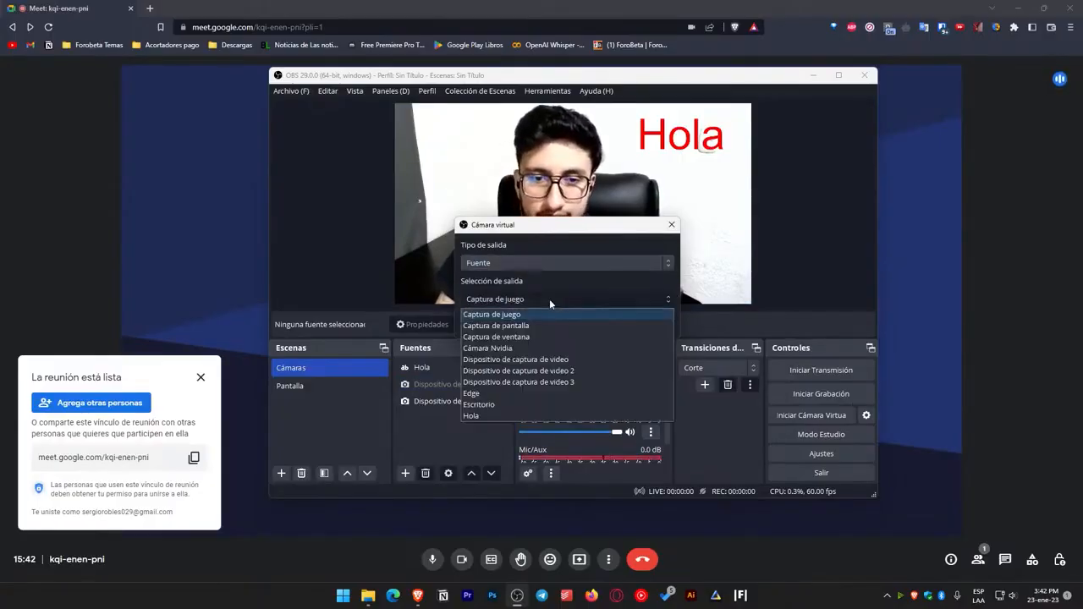
{"action": "left_click", "coordinate": [549, 299]}
{"action": "left_click_drag", "start_coordinate": [521, 224], "coordinate": [656, 207]}
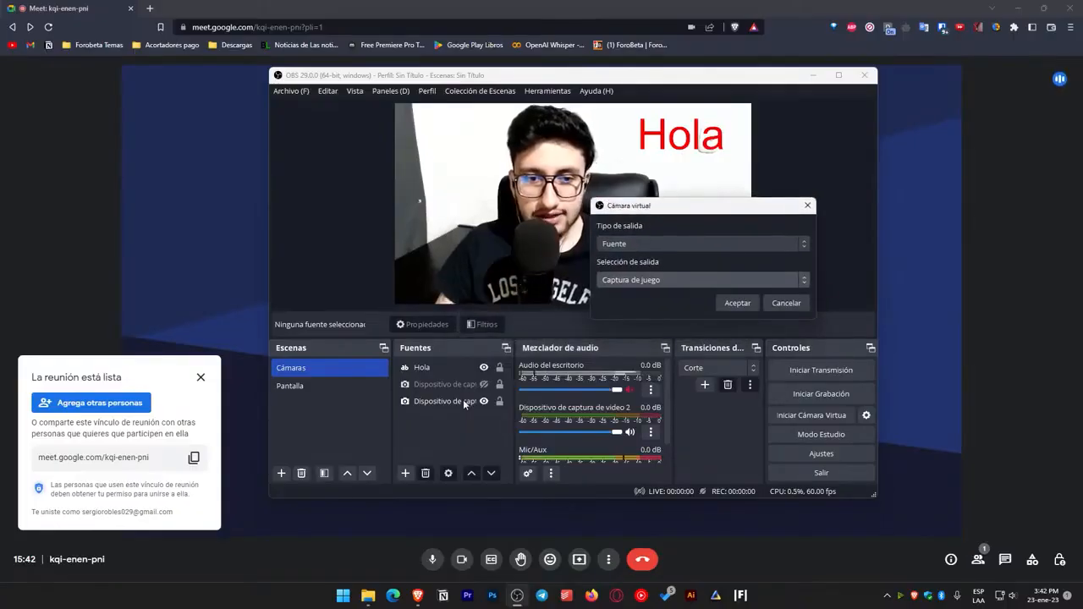
{"action": "left_click", "coordinate": [776, 303]}
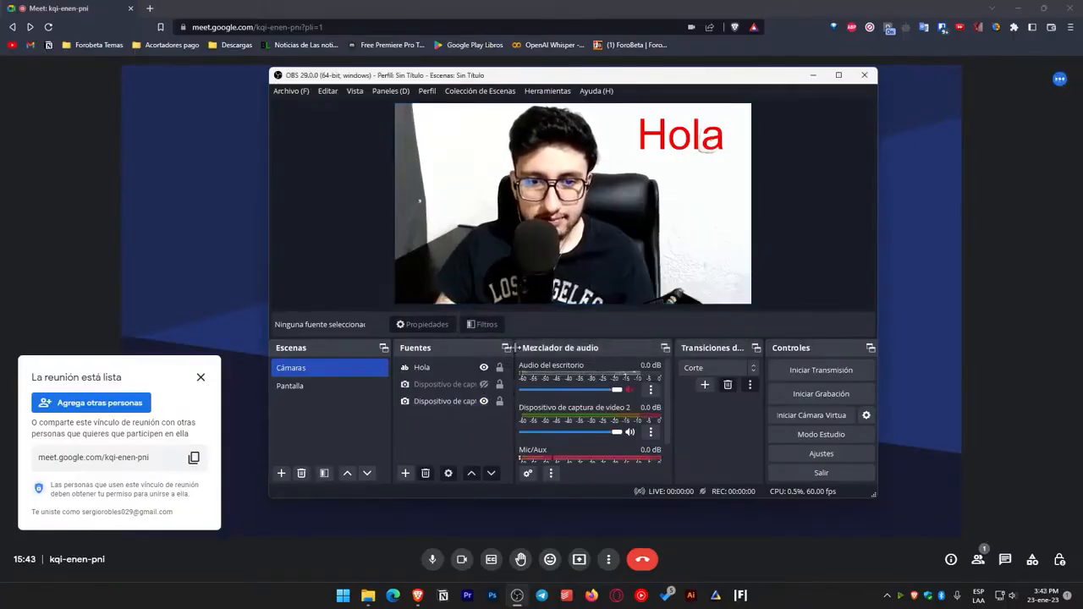
Widen the sources list and set the virtual camera output to type Fuente with Dispositivo de captura de video 2
{"action": "left_click_drag", "start_coordinate": [515, 343], "coordinate": [560, 343]}
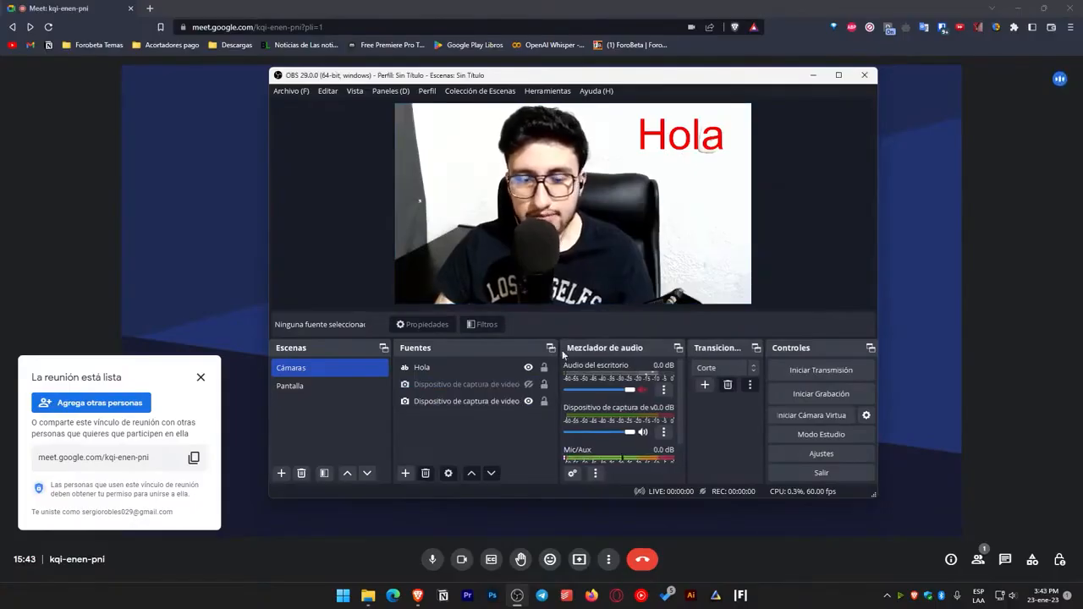
{"action": "left_click", "coordinate": [866, 416]}
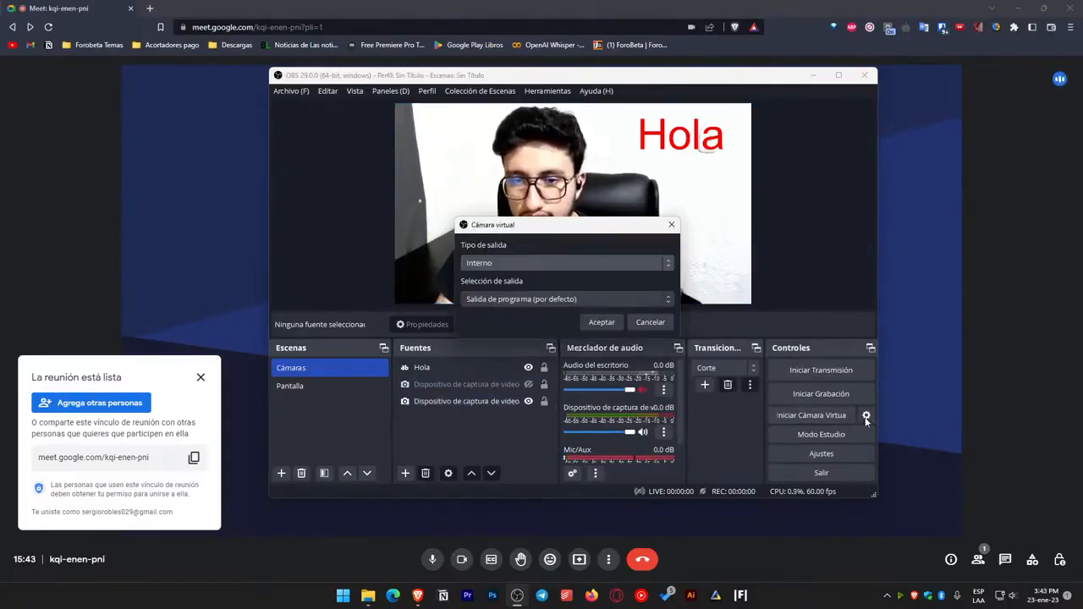
{"action": "left_click", "coordinate": [567, 263]}
{"action": "left_click", "coordinate": [513, 300]}
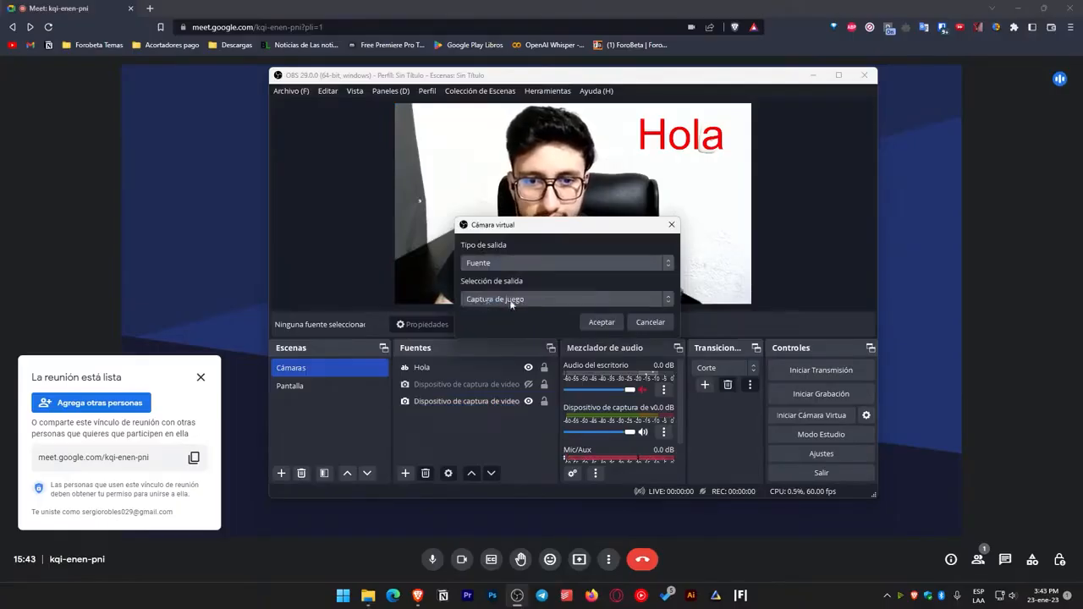
{"action": "left_click", "coordinate": [513, 300]}
{"action": "left_click", "coordinate": [550, 370]}
{"action": "left_click", "coordinate": [601, 322]}
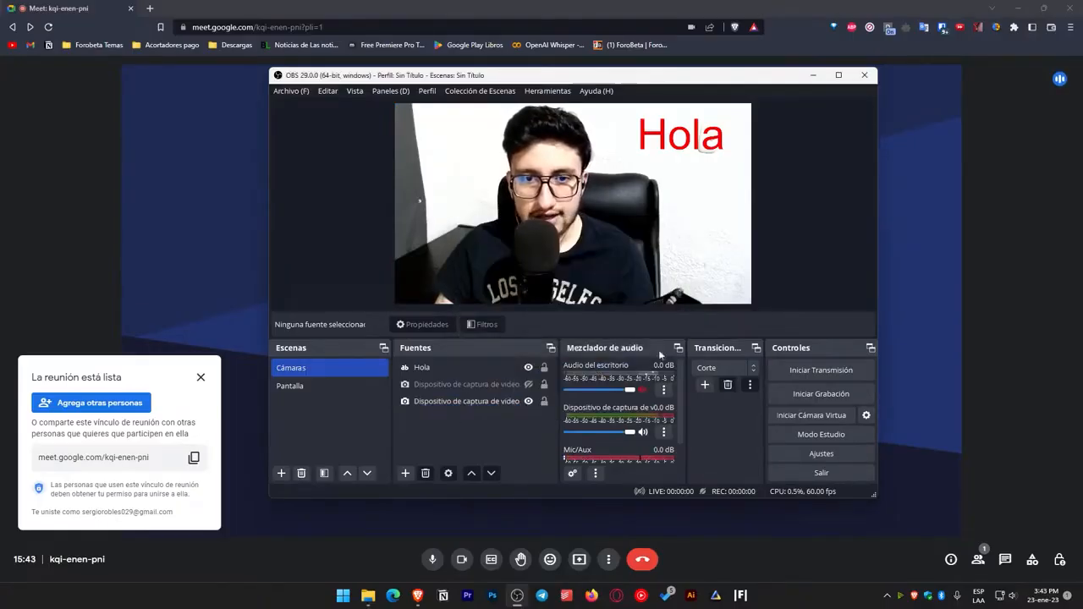
Start the virtual camera and arrange the OBS window so the Meet video can be compared with the scene containing the Hola text
{"action": "left_click_drag", "start_coordinate": [584, 76], "coordinate": [674, 114]}
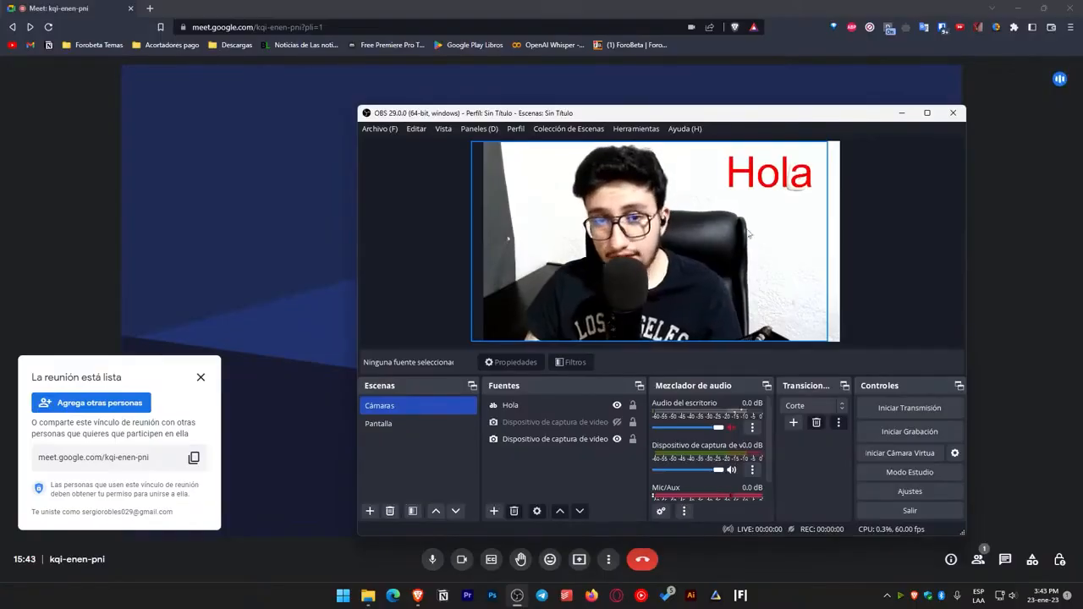
{"action": "left_click", "coordinate": [834, 303]}
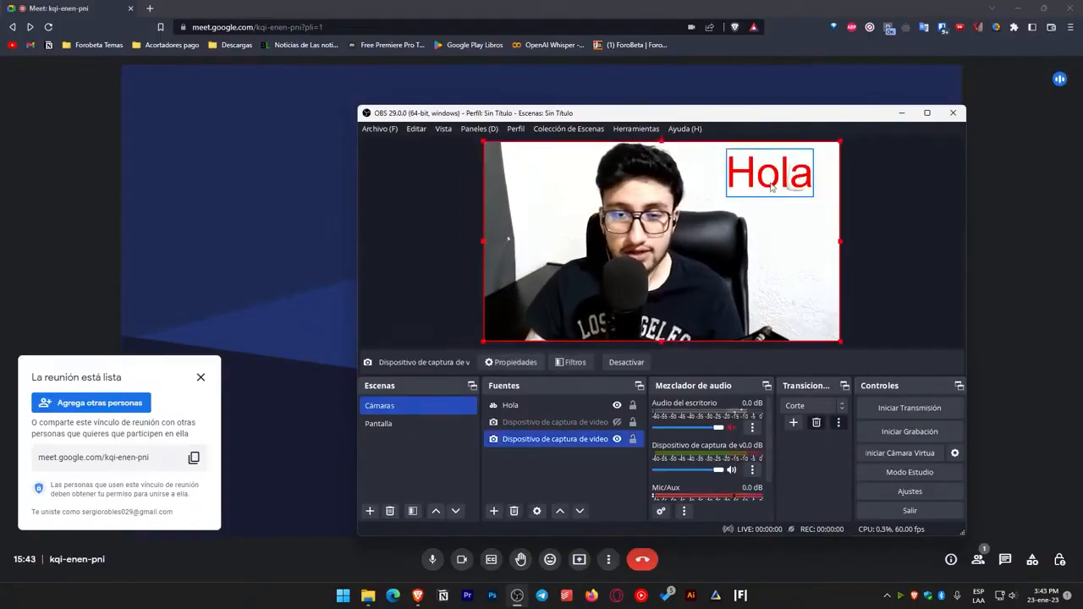
{"action": "left_click_drag", "start_coordinate": [651, 123], "coordinate": [768, 117]}
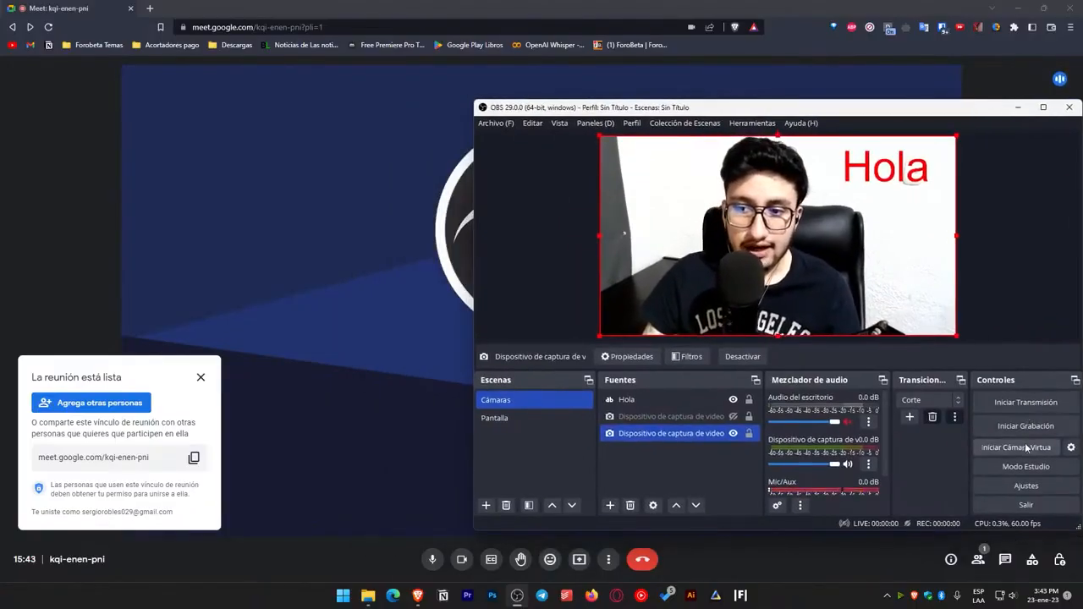
{"action": "left_click", "coordinate": [1026, 447]}
{"action": "left_click_drag", "start_coordinate": [627, 113], "coordinate": [450, 121]}
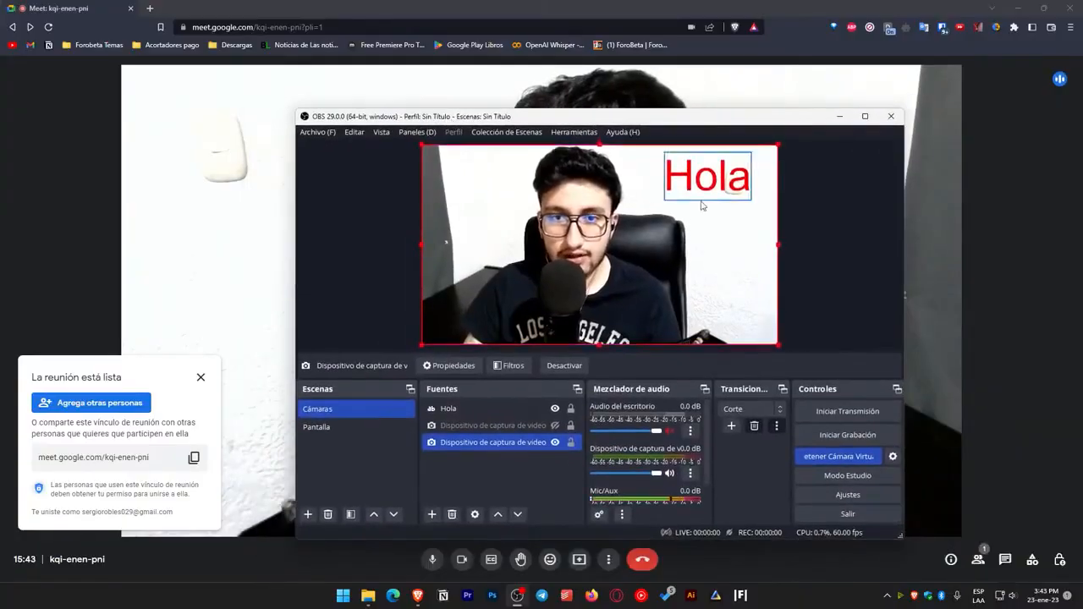
{"action": "left_click", "coordinate": [709, 187]}
{"action": "left_click", "coordinate": [839, 244]}
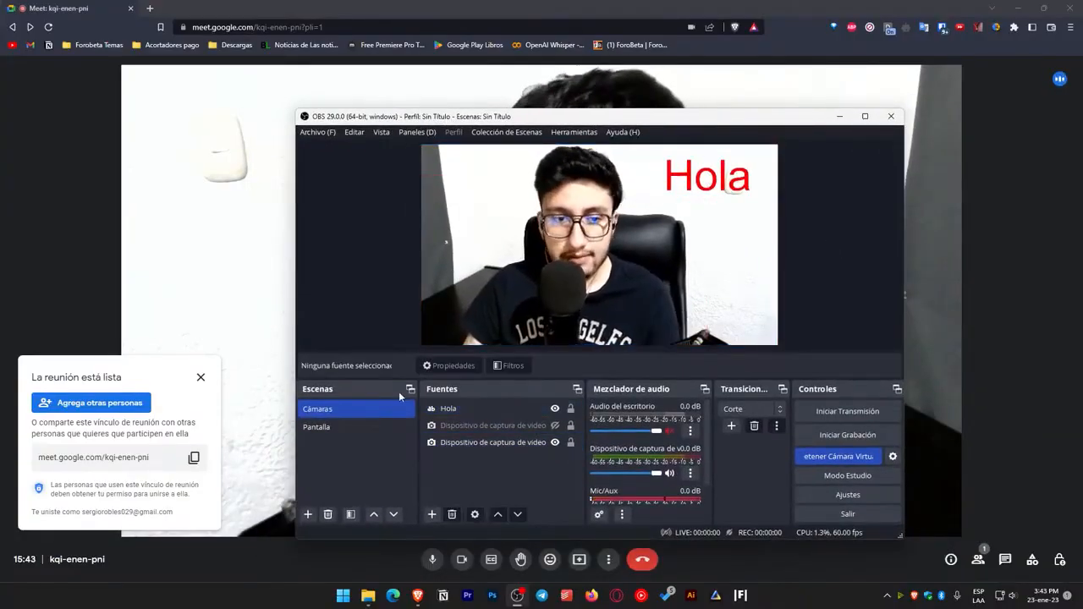
Switch to the Pantalla scene, uncover the Meet video to check the virtual camera output, and return to the Cámaras scene
{"action": "left_click", "coordinate": [366, 425]}
{"action": "left_click_drag", "start_coordinate": [580, 119], "coordinate": [572, 88]}
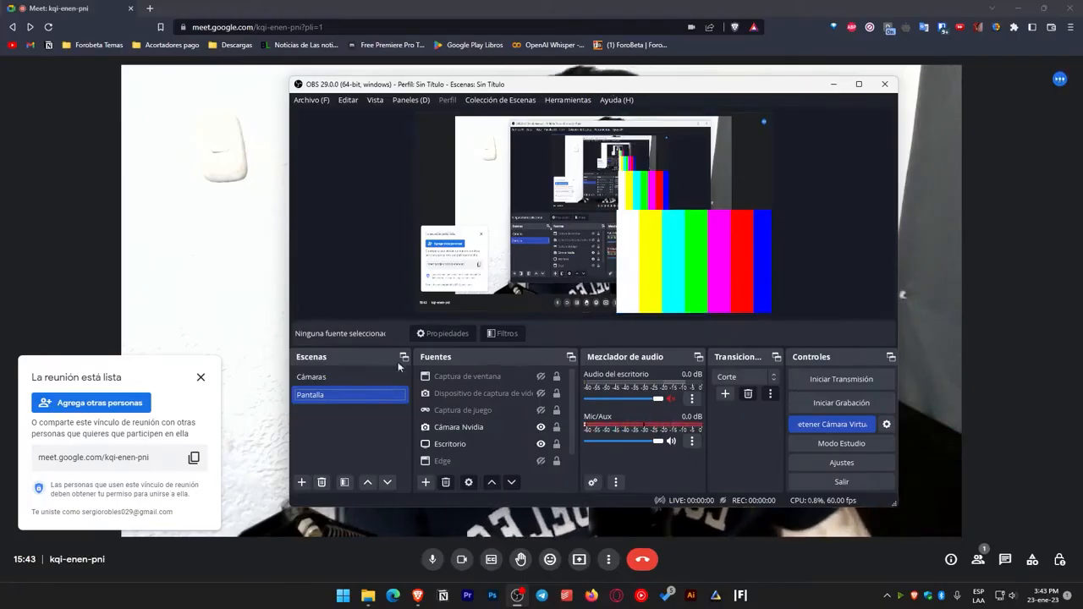
{"action": "left_click_drag", "start_coordinate": [524, 91], "coordinate": [967, 201]}
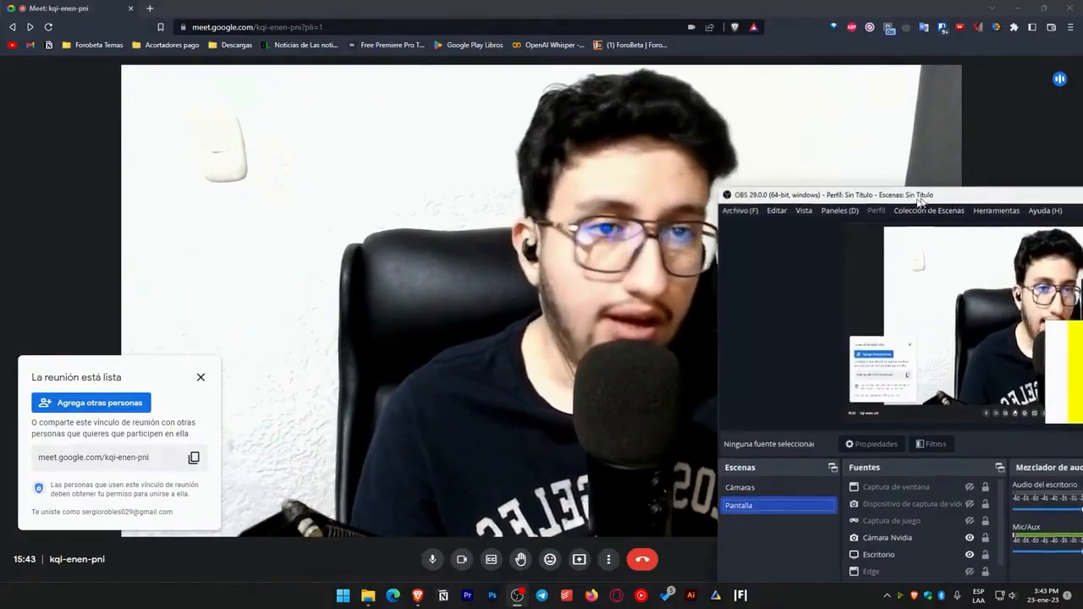
{"action": "left_click_drag", "start_coordinate": [967, 201], "coordinate": [573, 86]}
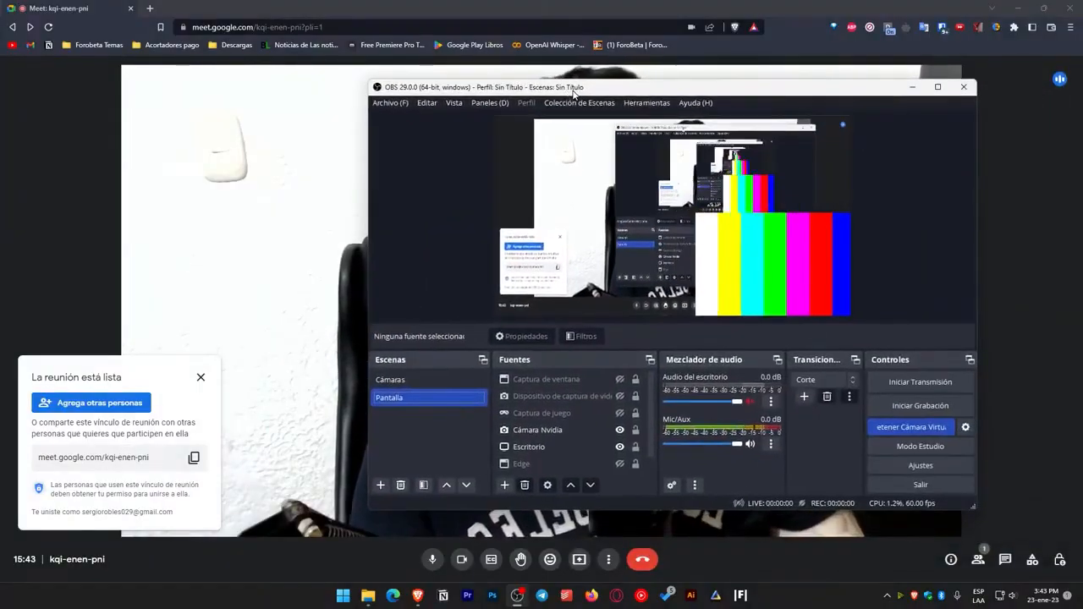
{"action": "left_click", "coordinate": [431, 386]}
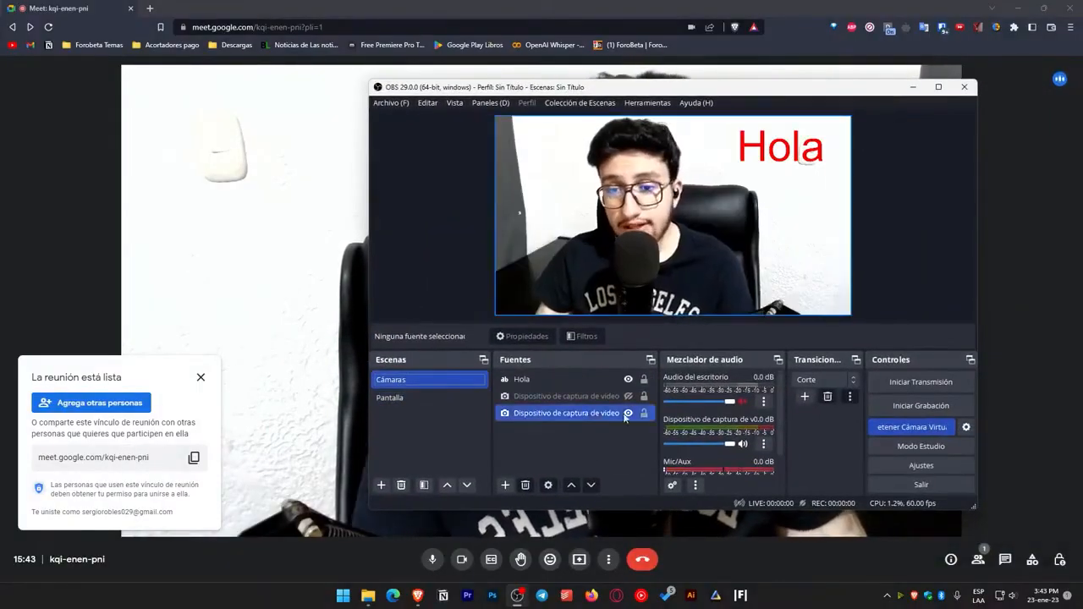
{"action": "left_click", "coordinate": [521, 396]}
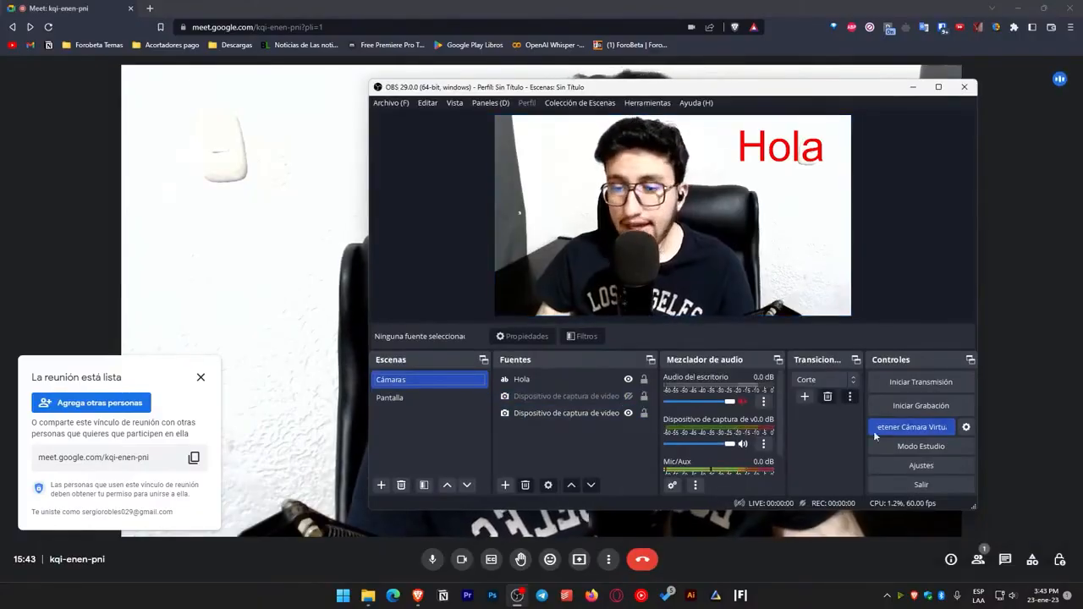
Stop the virtual camera and set its output to type Escena with the Pantalla scene
{"action": "left_click", "coordinate": [923, 429]}
{"action": "left_click", "coordinate": [967, 428]}
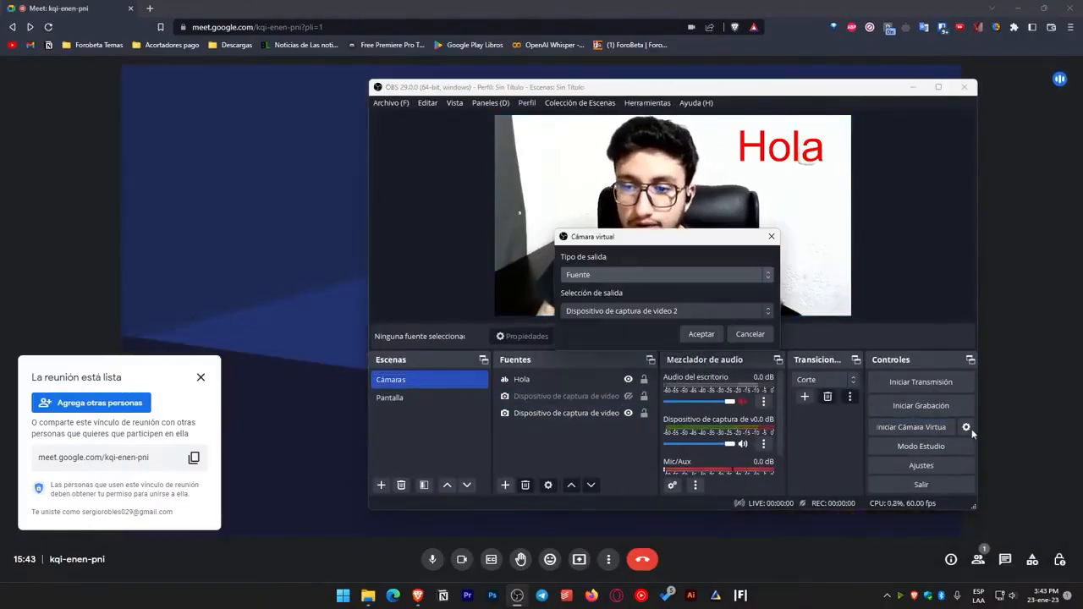
{"action": "left_click", "coordinate": [614, 310]}
{"action": "left_click", "coordinate": [614, 308]}
{"action": "left_click", "coordinate": [600, 278]}
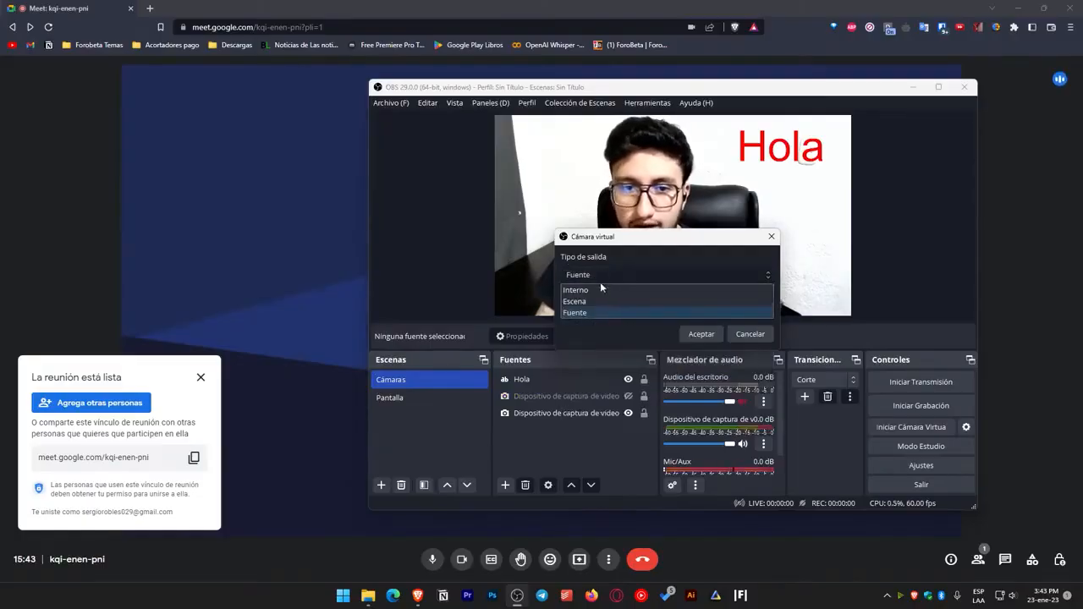
{"action": "left_click", "coordinate": [591, 302]}
{"action": "left_click", "coordinate": [613, 313]}
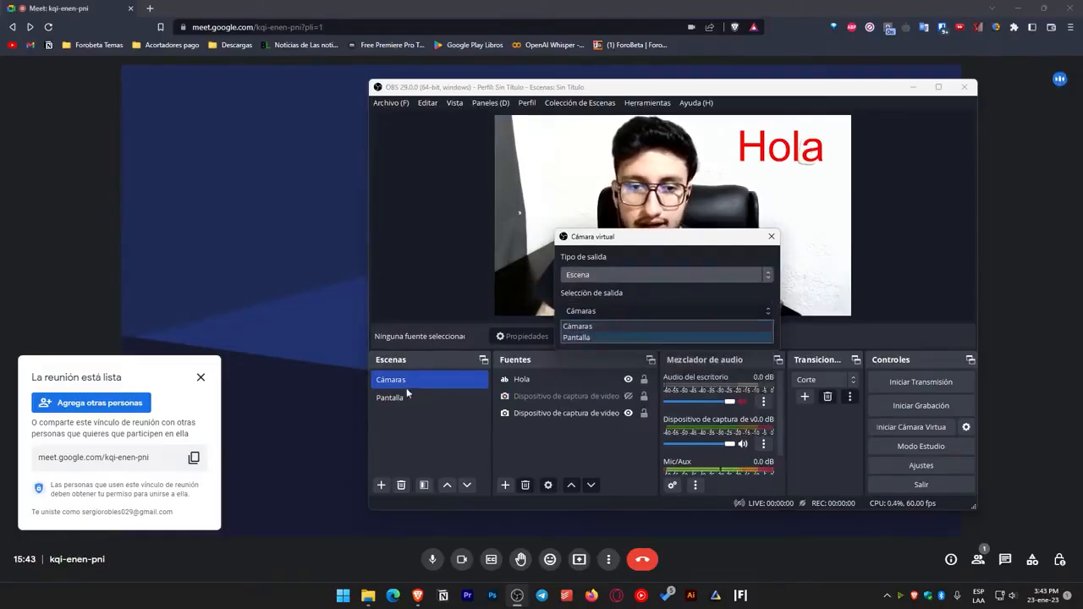
{"action": "left_click", "coordinate": [594, 325]}
{"action": "left_click", "coordinate": [609, 310]}
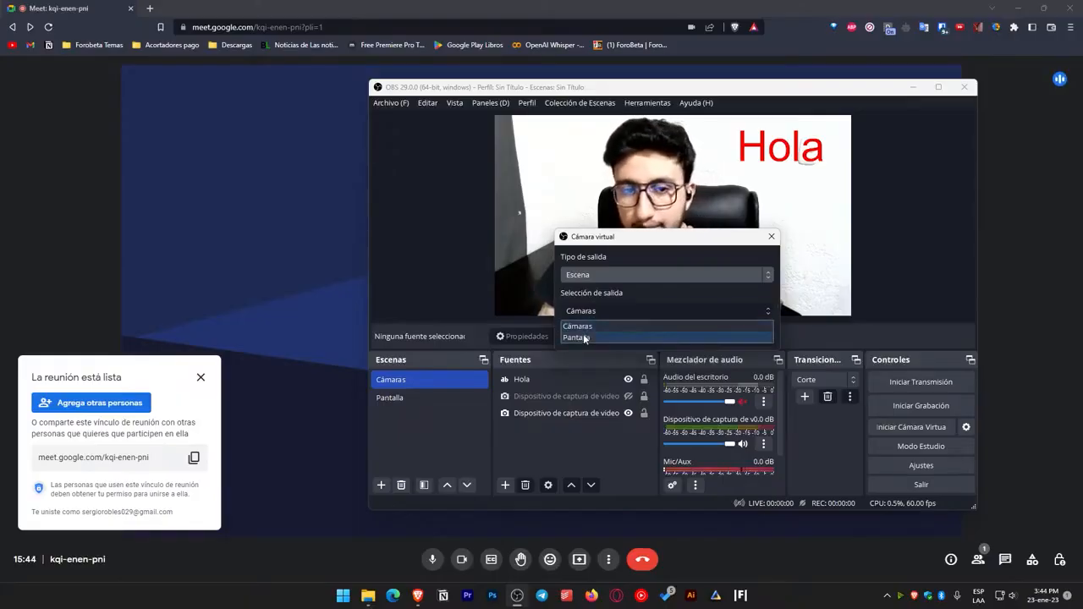
{"action": "left_click", "coordinate": [618, 337]}
{"action": "left_click", "coordinate": [701, 334]}
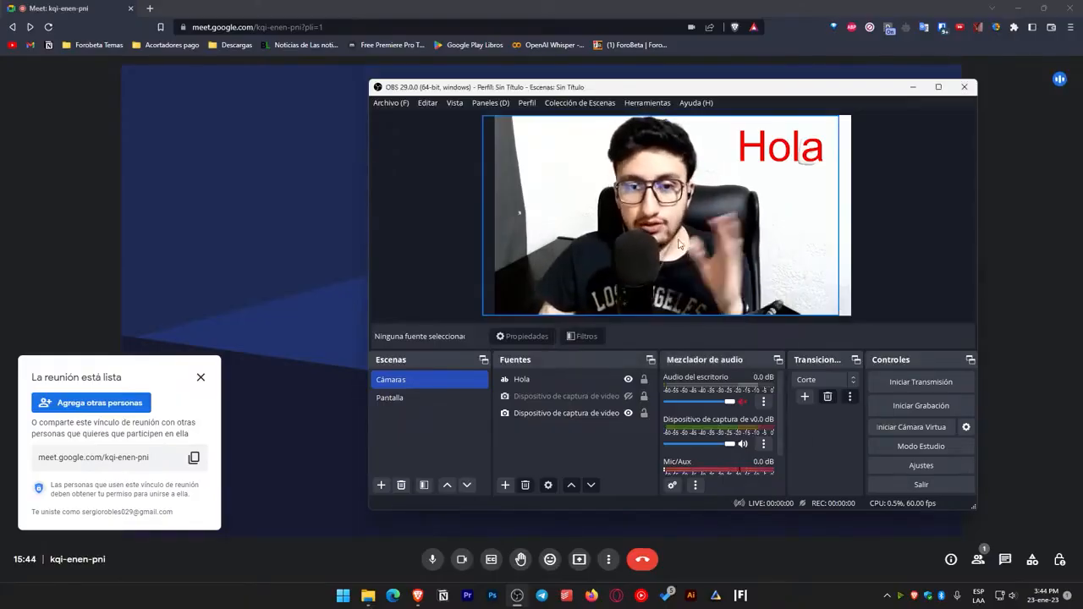
Move the OBS window aside and switch the active scene to Pantalla
{"action": "left_click_drag", "start_coordinate": [595, 92], "coordinate": [680, 85]}
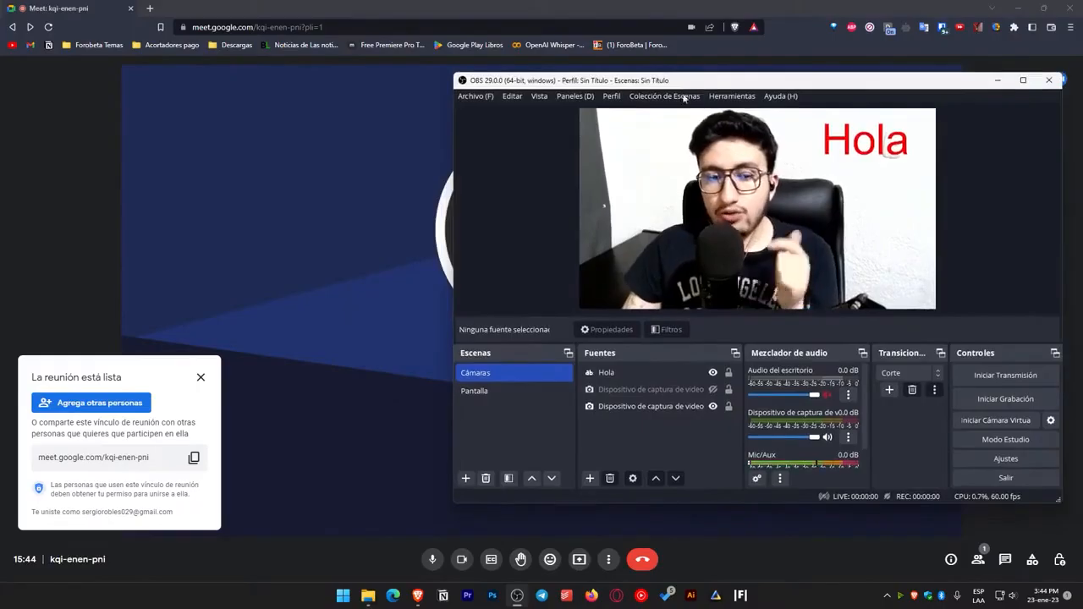
{"action": "left_click", "coordinate": [506, 391]}
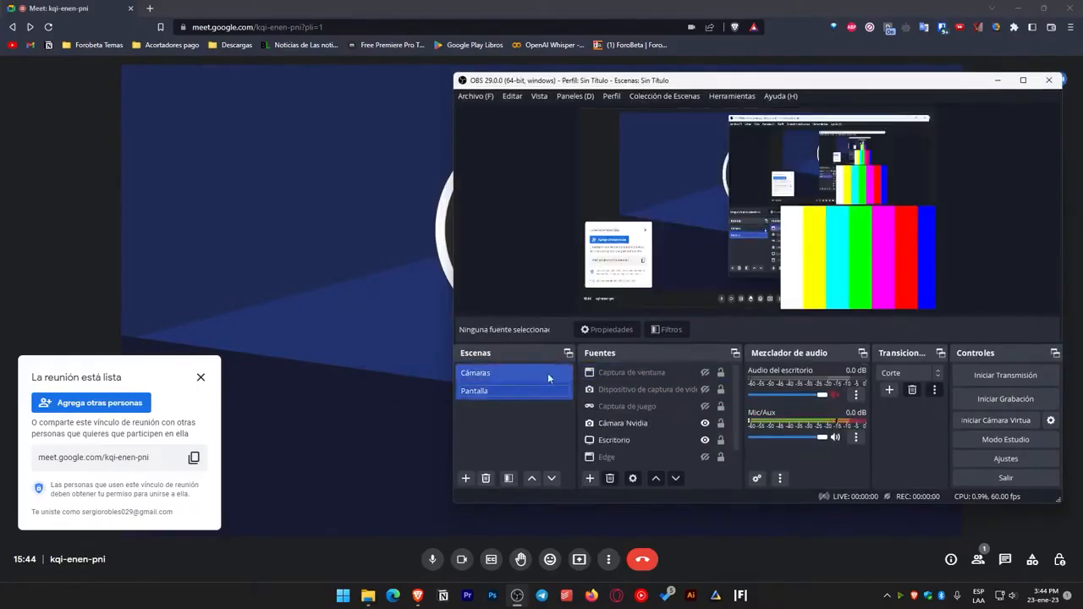
Switch back to the Cámaras scene, start the virtual camera and reposition the OBS window over the Meet call
{"action": "left_click", "coordinate": [521, 374]}
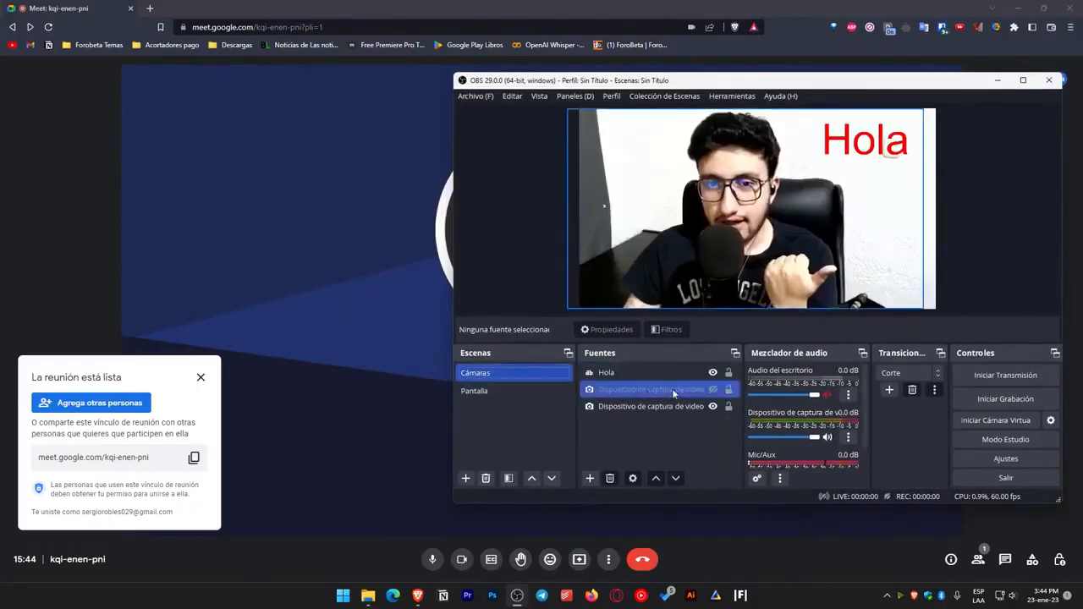
{"action": "left_click", "coordinate": [990, 420]}
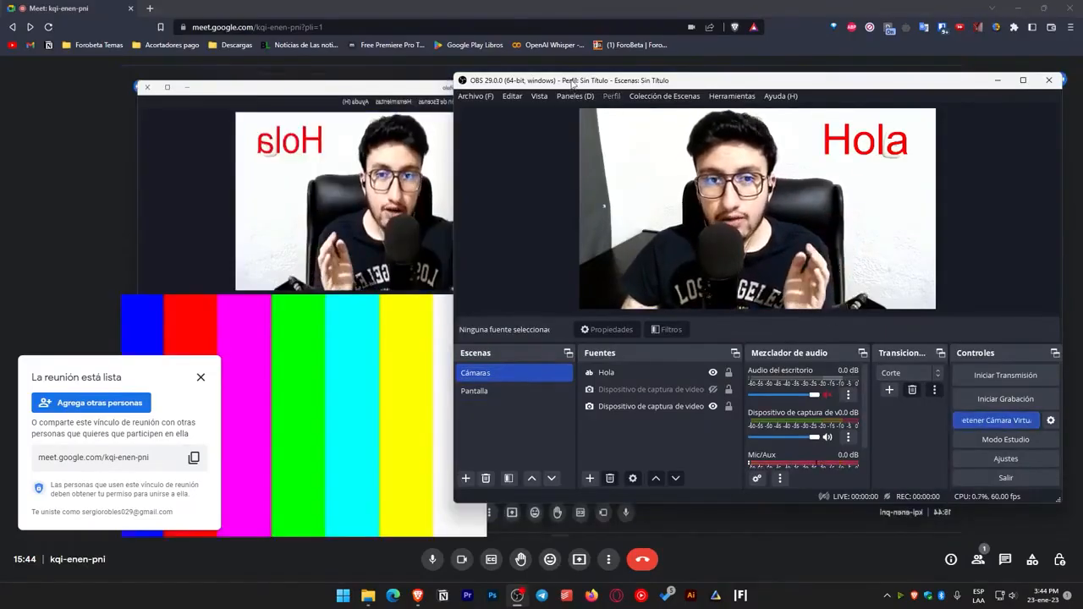
{"action": "left_click_drag", "start_coordinate": [572, 82], "coordinate": [476, 84]}
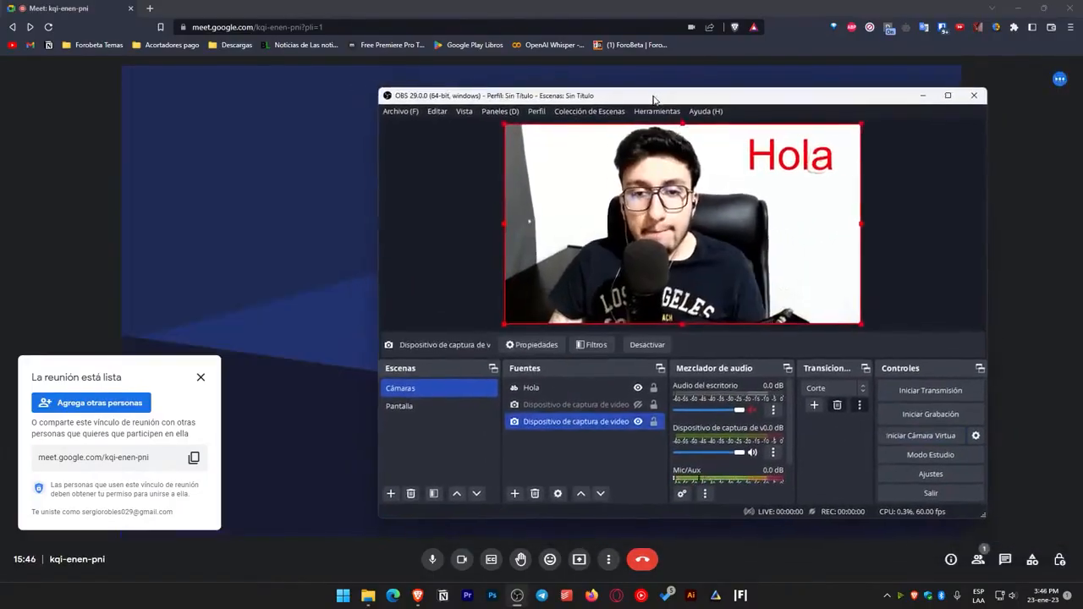
Flip the visible video capture source in the Cámaras scene with the Rotar horizontalmente transform
{"action": "left_click_drag", "start_coordinate": [653, 99], "coordinate": [593, 82]}
{"action": "left_click", "coordinate": [582, 219]}
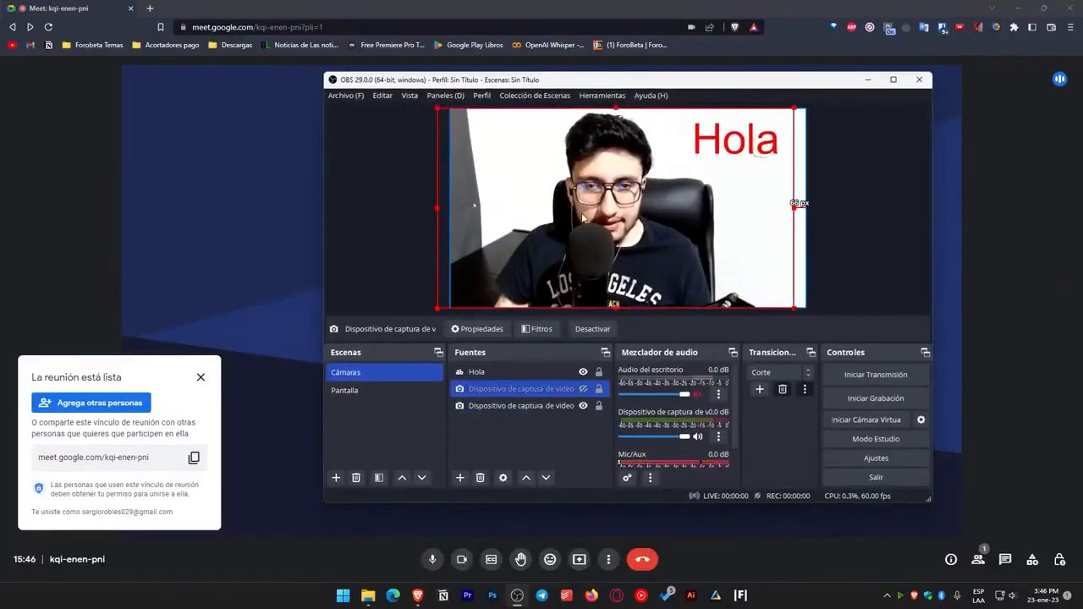
{"action": "left_click", "coordinate": [735, 230]}
{"action": "right_click", "coordinate": [800, 245]}
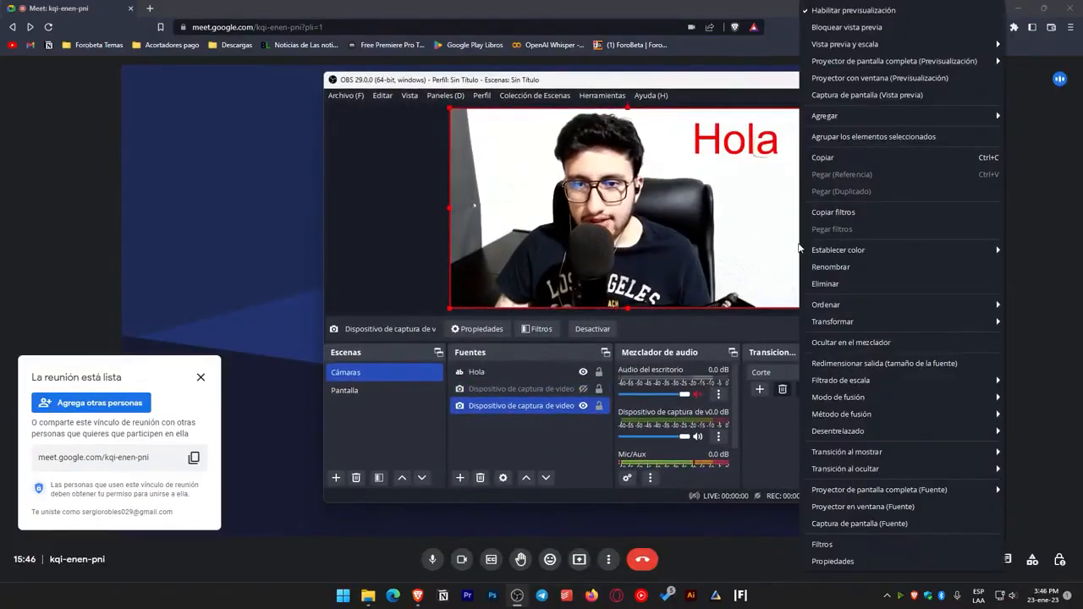
{"action": "mouse_move", "coordinate": [880, 322]}
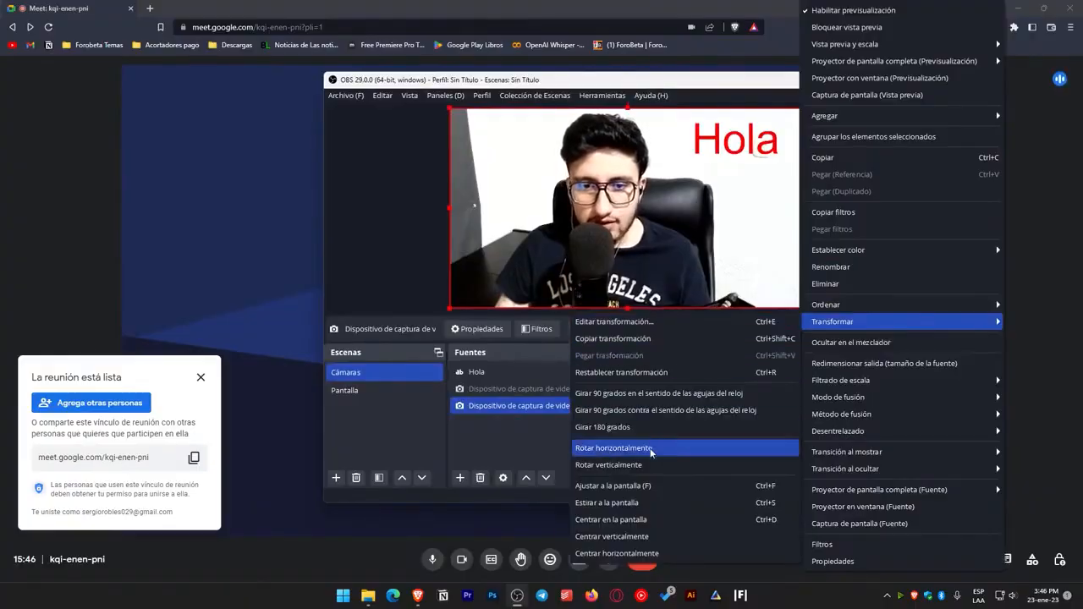
{"action": "left_click", "coordinate": [626, 448]}
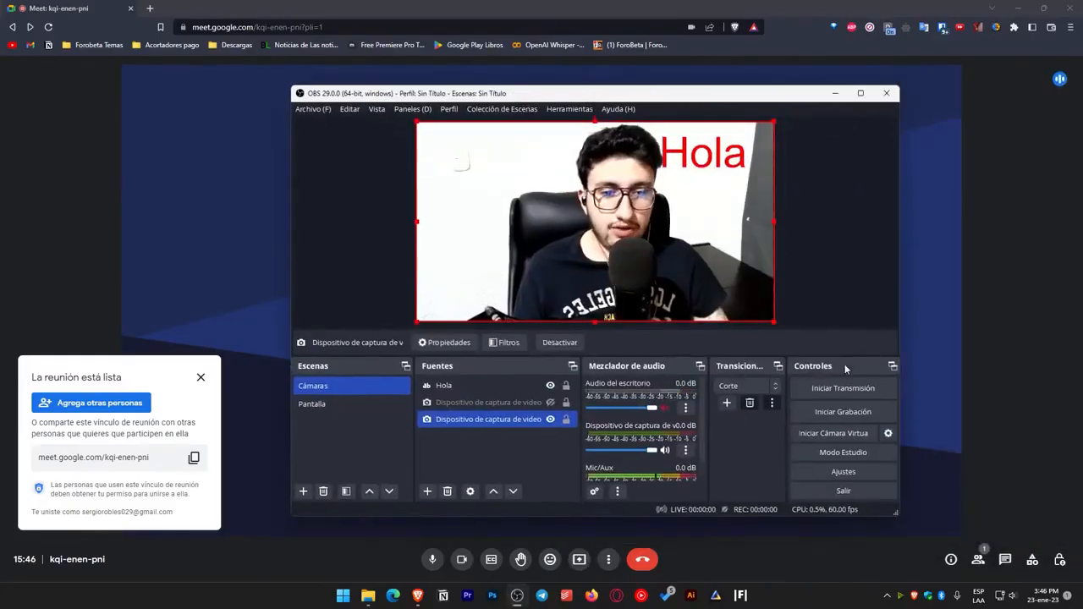
Set the virtual camera output type to Interno, start the virtual camera and move the OBS window aside to uncover the Meet video
{"action": "left_click", "coordinate": [888, 434]}
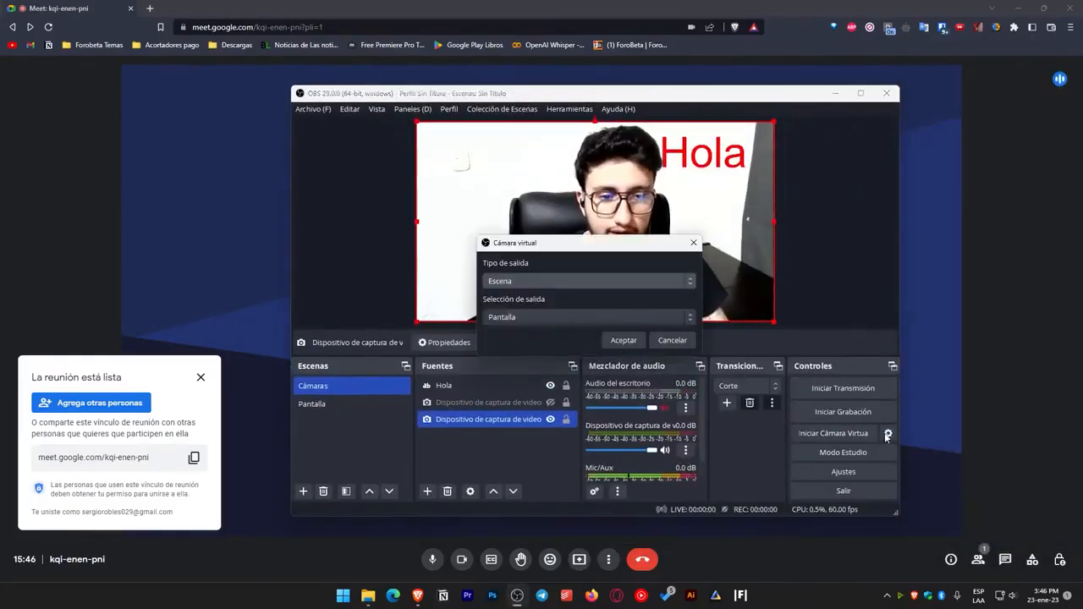
{"action": "left_click", "coordinate": [486, 282]}
{"action": "left_click", "coordinate": [511, 301]}
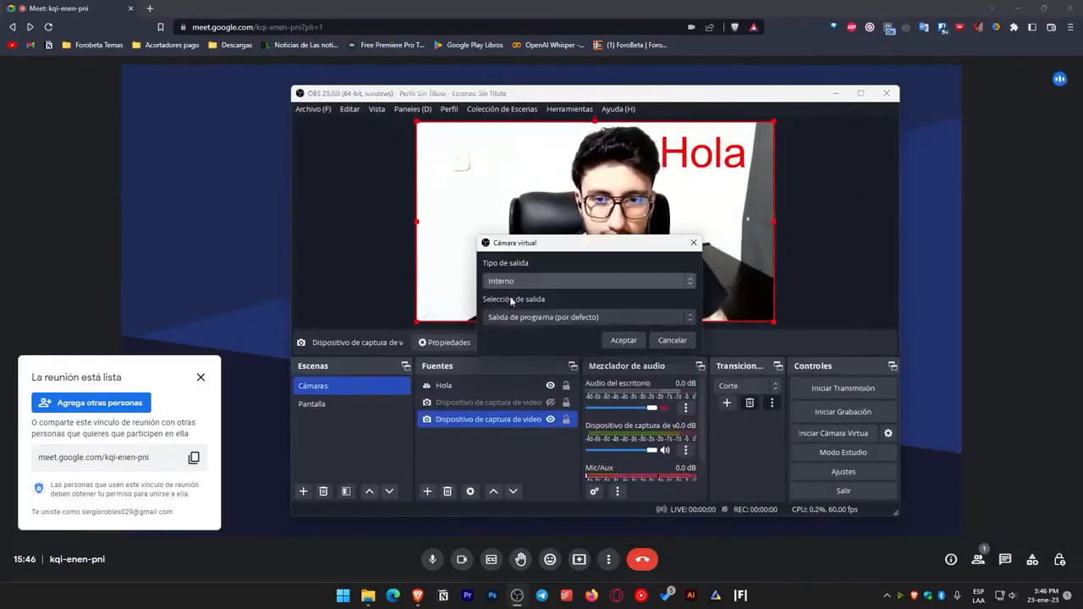
{"action": "left_click", "coordinate": [626, 342]}
{"action": "left_click", "coordinate": [855, 434]}
{"action": "left_click_drag", "start_coordinate": [526, 97], "coordinate": [729, 108]}
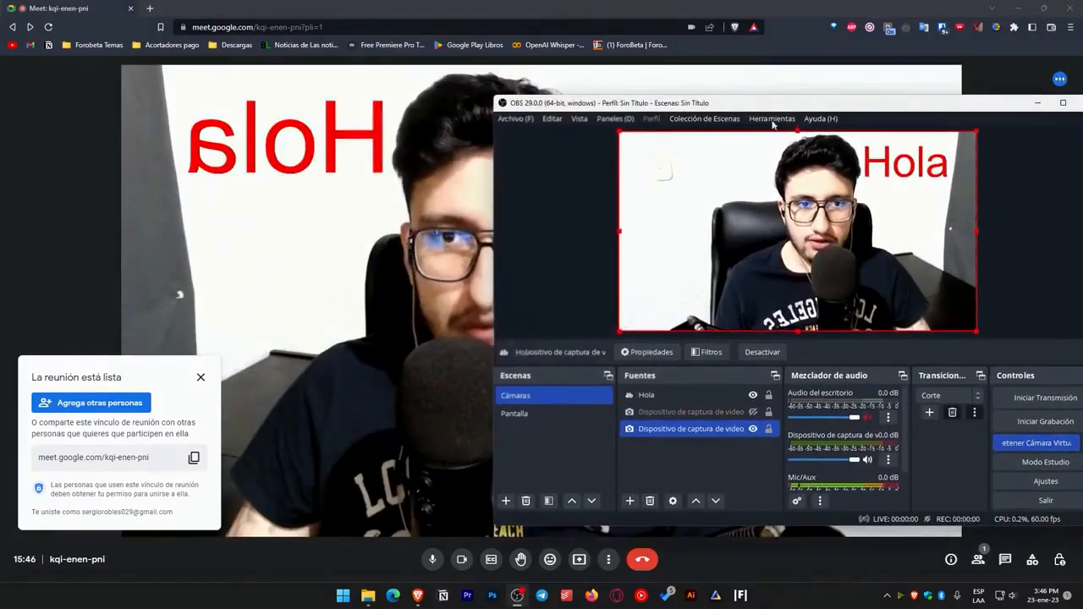
Flip the Hola text source with the Rotar horizontalmente transform so it reads correctly in the Meet video
{"action": "left_click", "coordinate": [898, 167]}
{"action": "right_click", "coordinate": [897, 169]}
{"action": "mouse_move", "coordinate": [928, 325]}
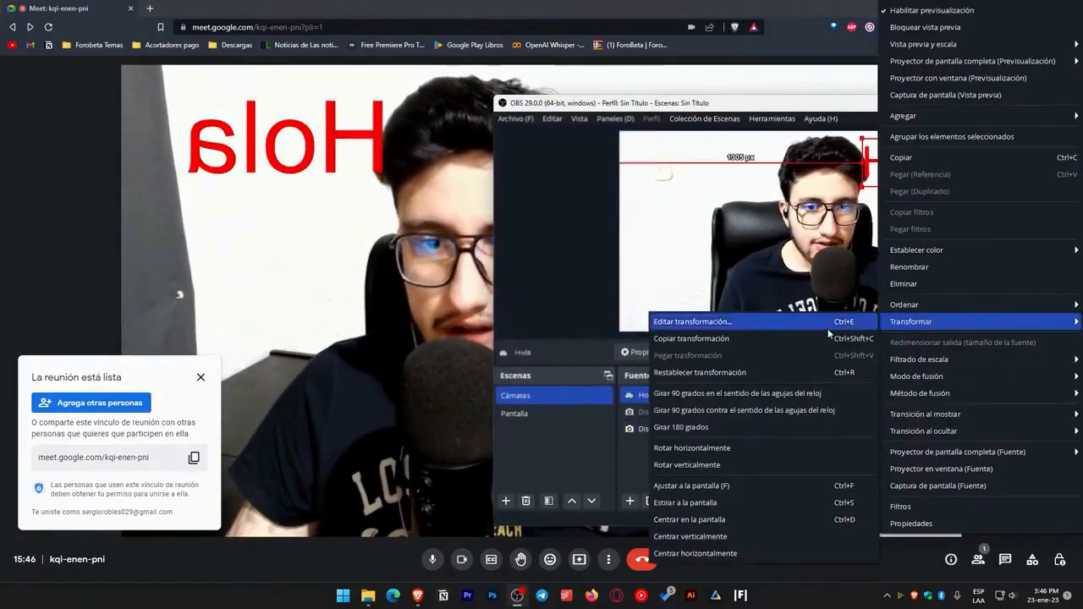
{"action": "left_click", "coordinate": [704, 445]}
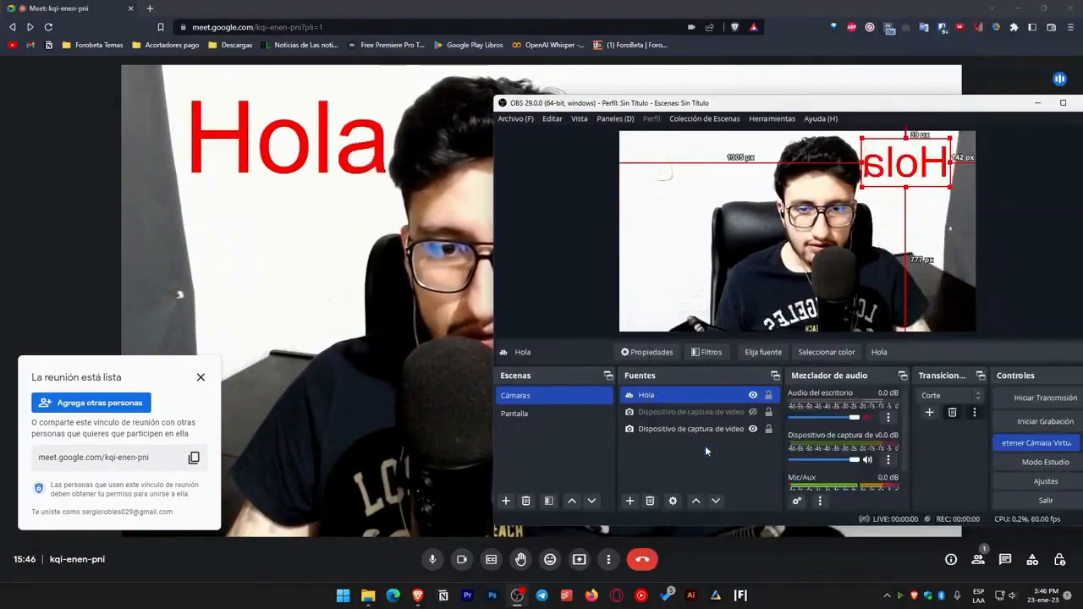
Stop the virtual camera and move the OBS window back over the middle of the Meet call
{"action": "left_click_drag", "start_coordinate": [934, 132], "coordinate": [643, 114]}
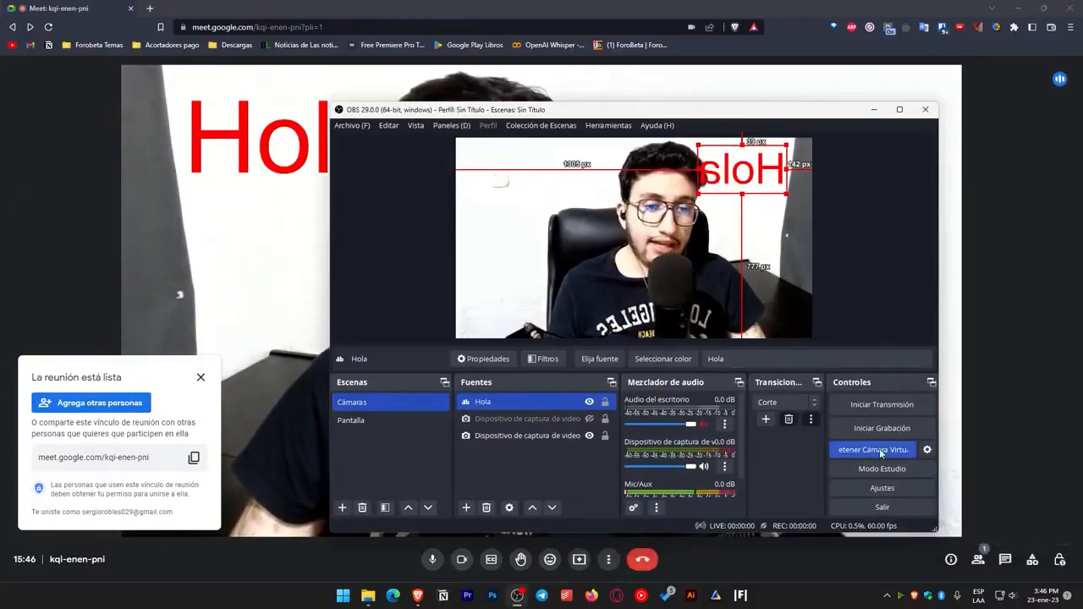
{"action": "left_click", "coordinate": [879, 448]}
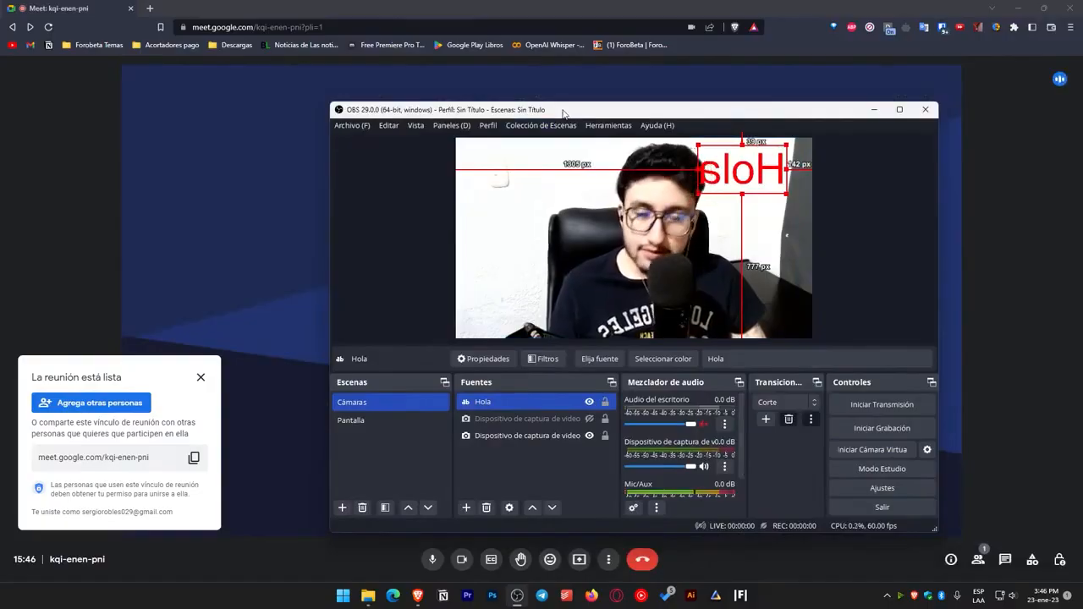
{"action": "left_click_drag", "start_coordinate": [563, 114], "coordinate": [500, 108]}
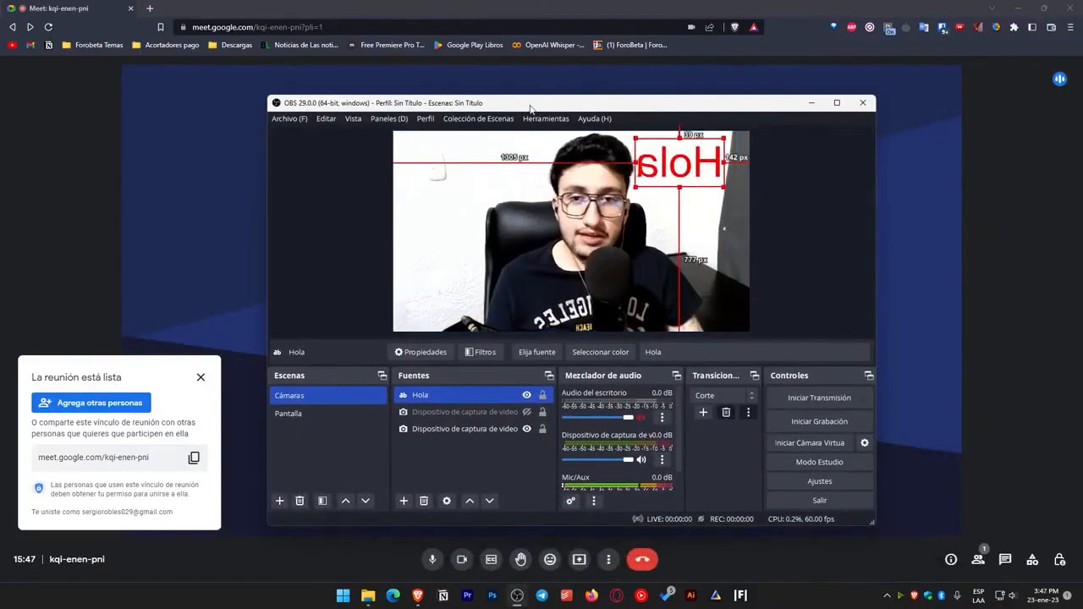
{"action": "left_click", "coordinate": [465, 413]}
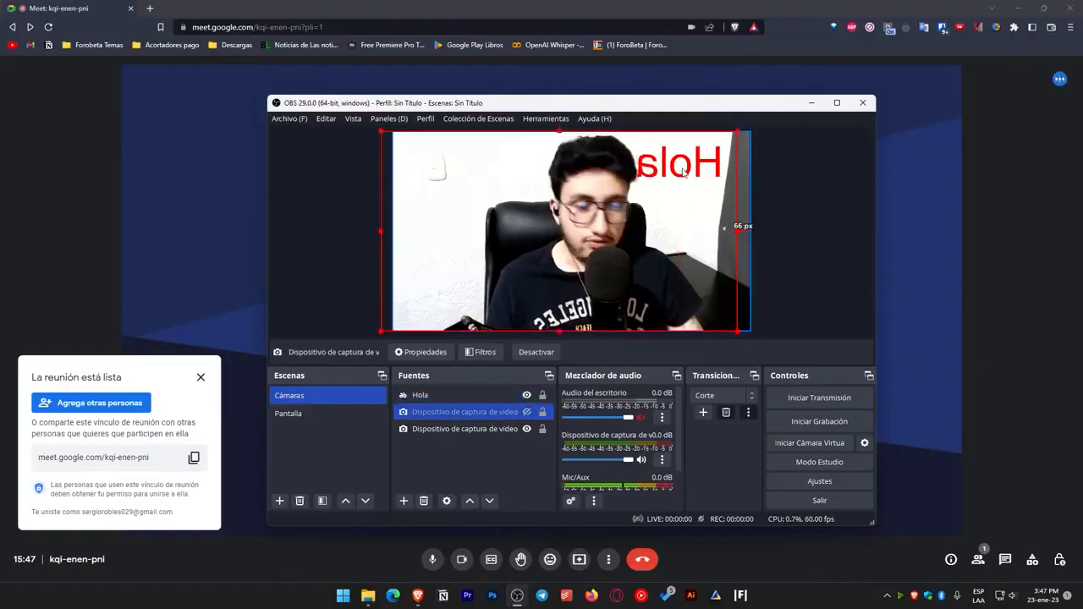
{"action": "key", "text": "Delete"}
{"action": "left_click", "coordinate": [672, 328]}
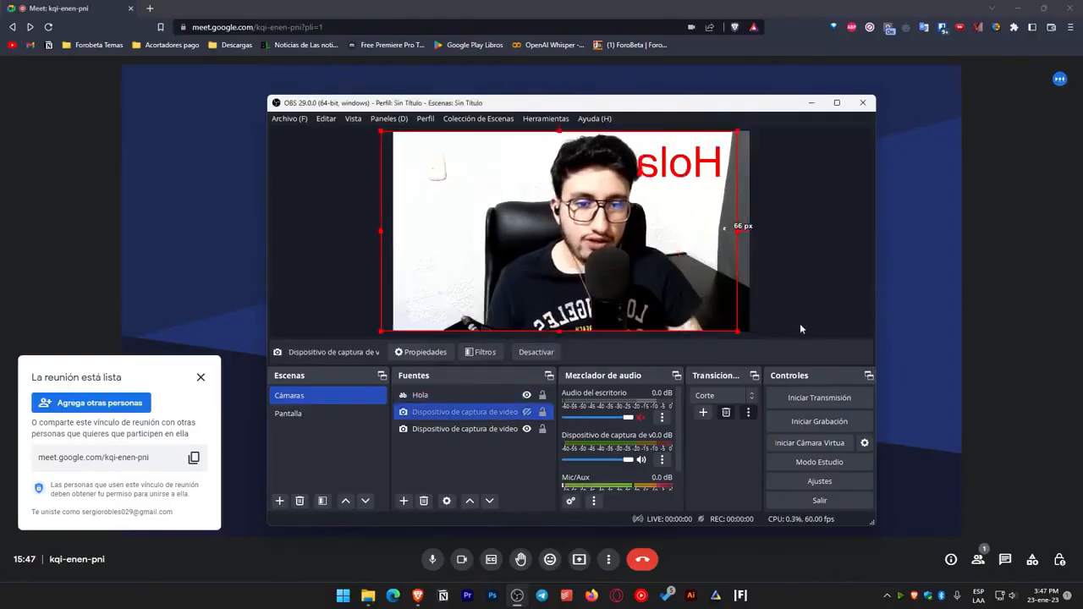